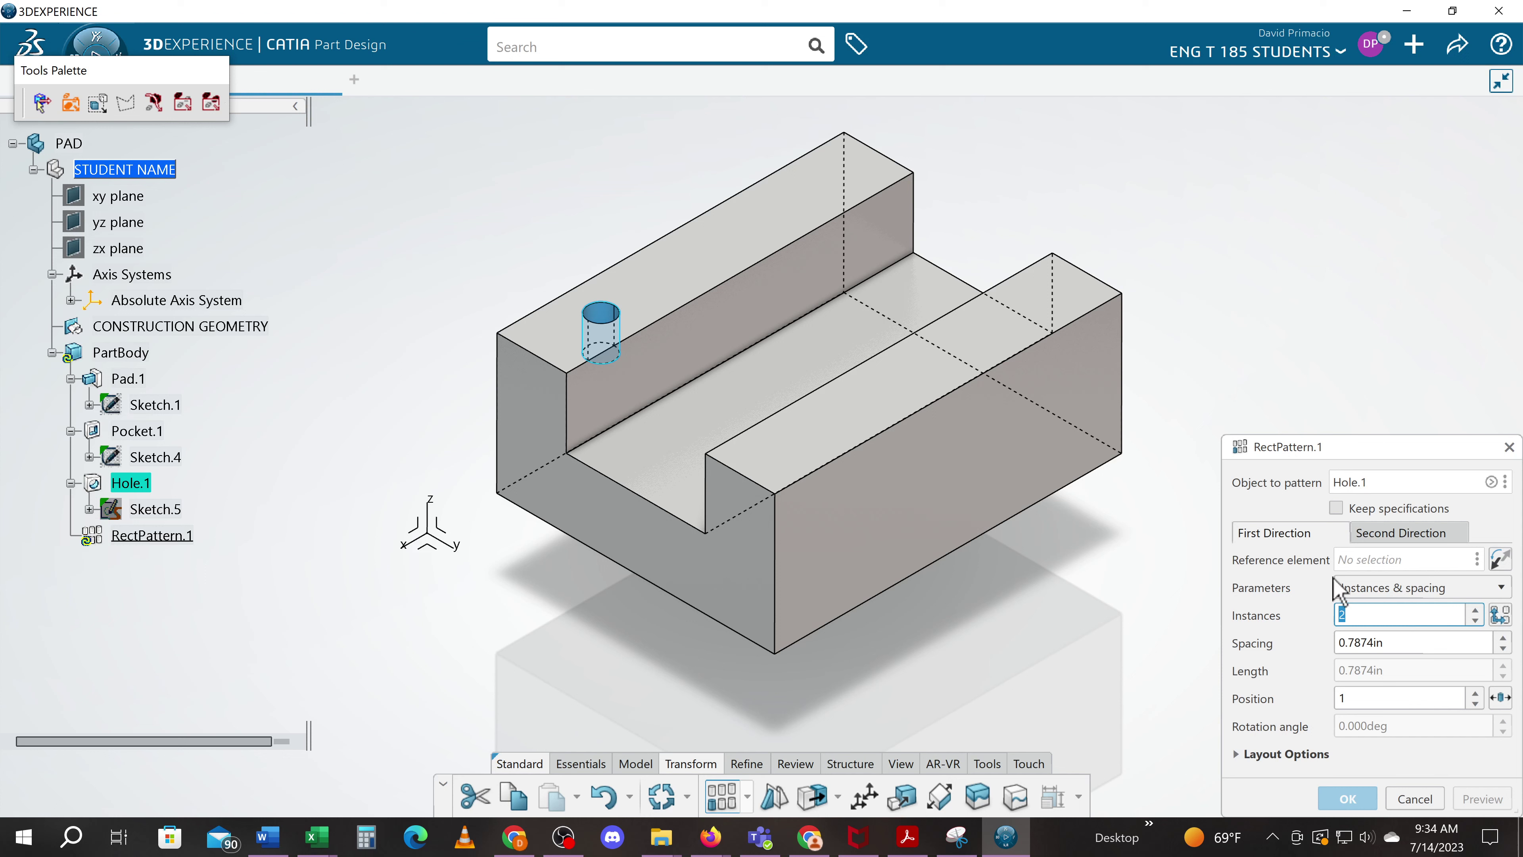
Define the hole pattern's first direction along the rail's short front top edge, with 2 instances spaced 3 in apart.
click(1350, 560)
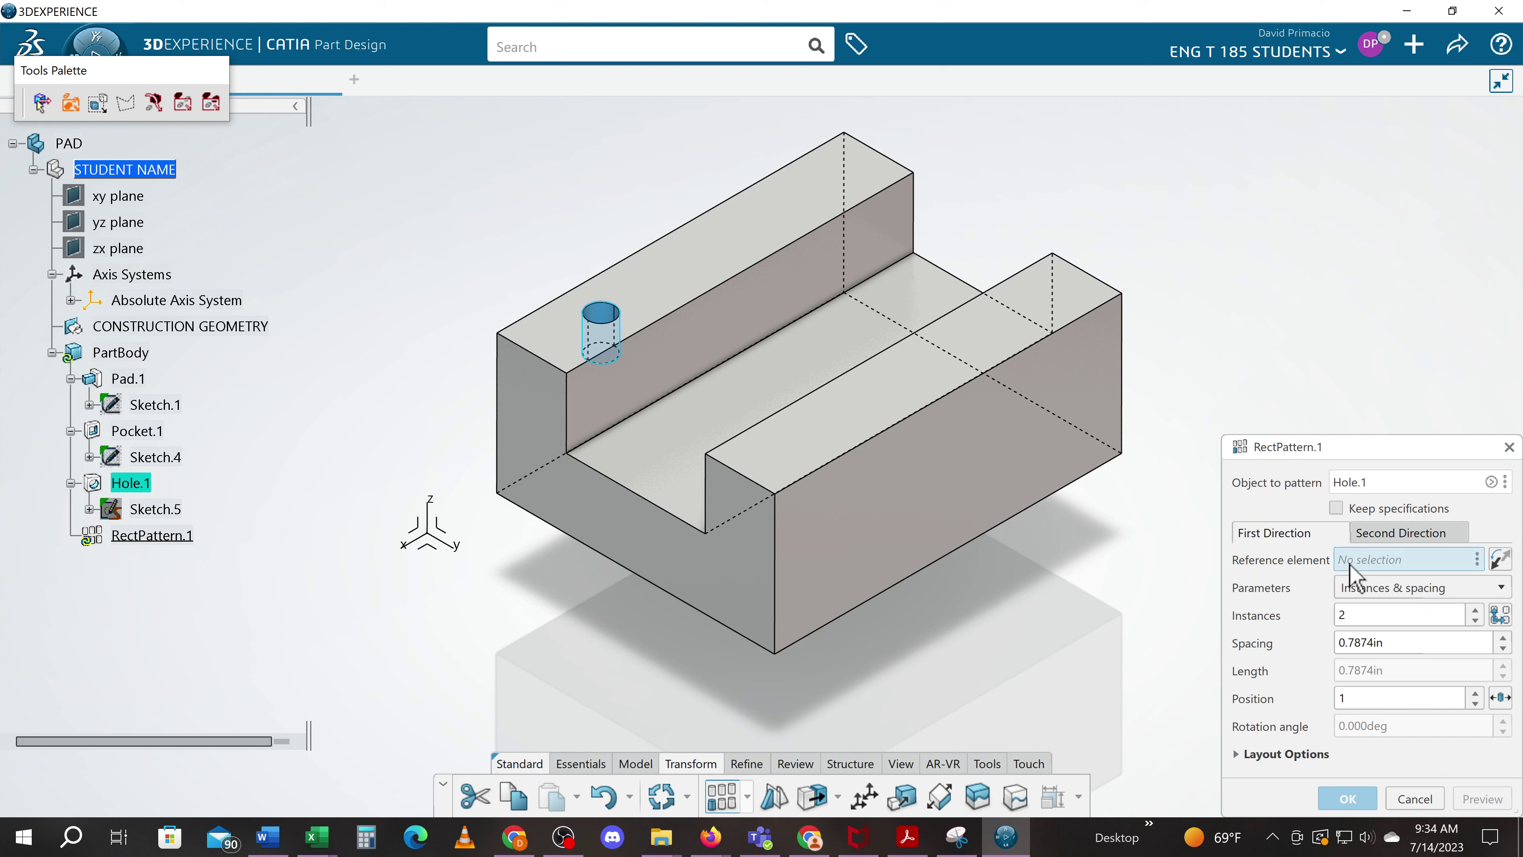
click(543, 362)
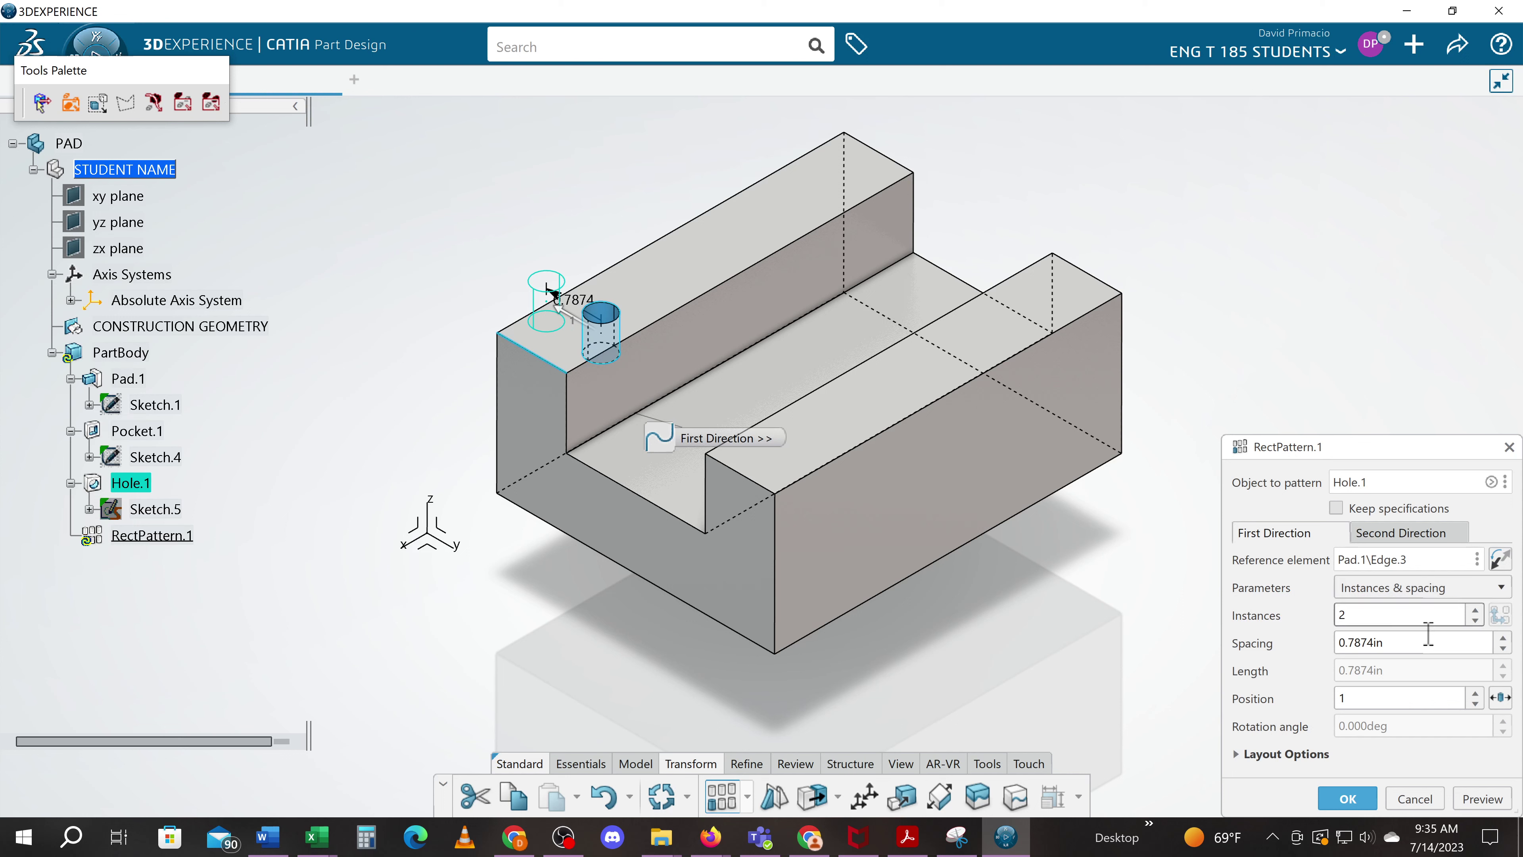
drag(1416, 653, 1291, 650)
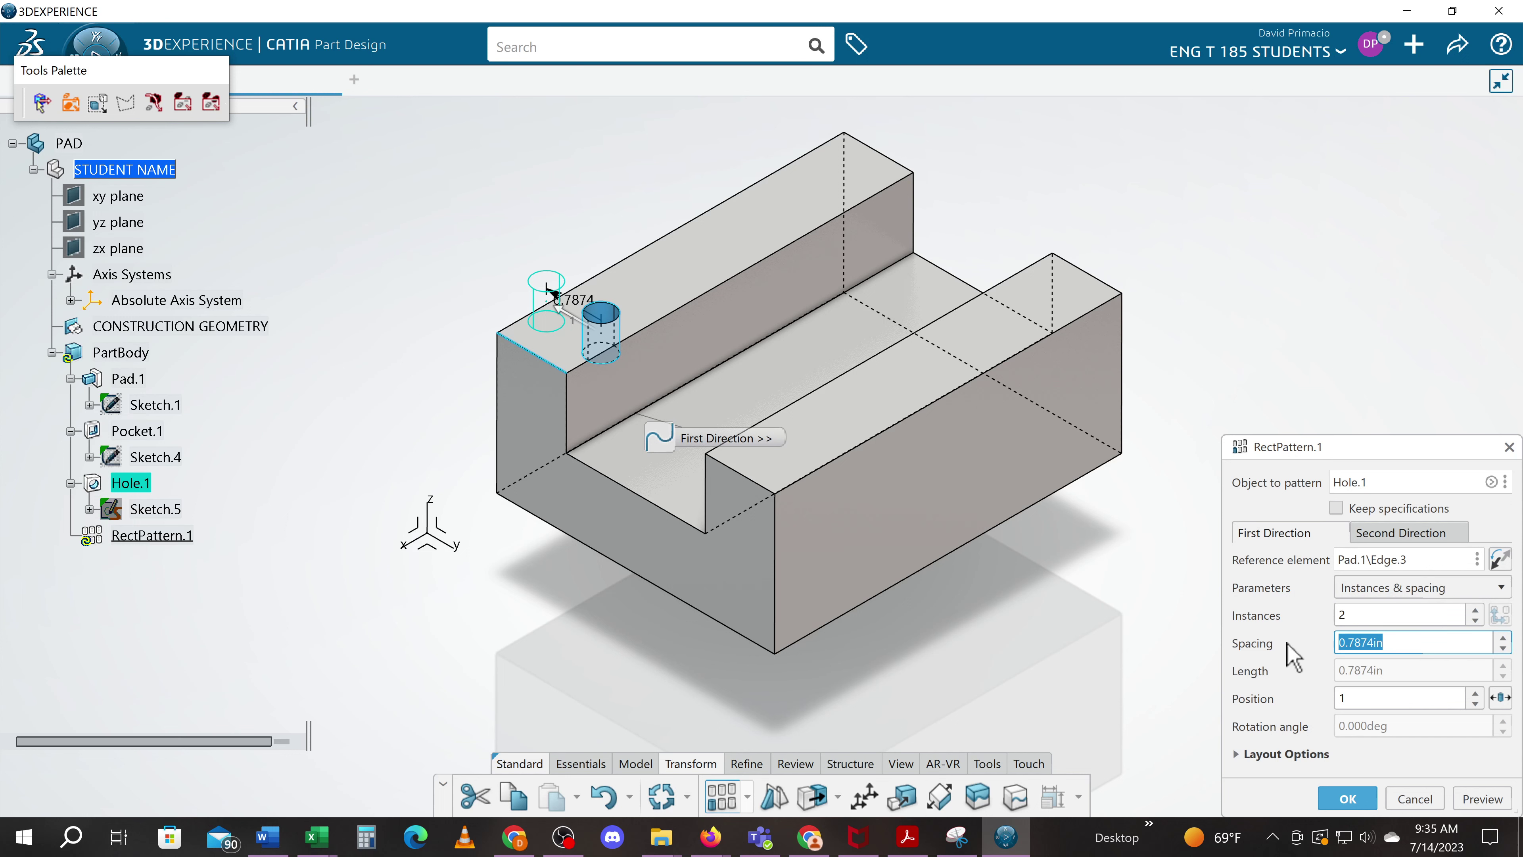
text(3)
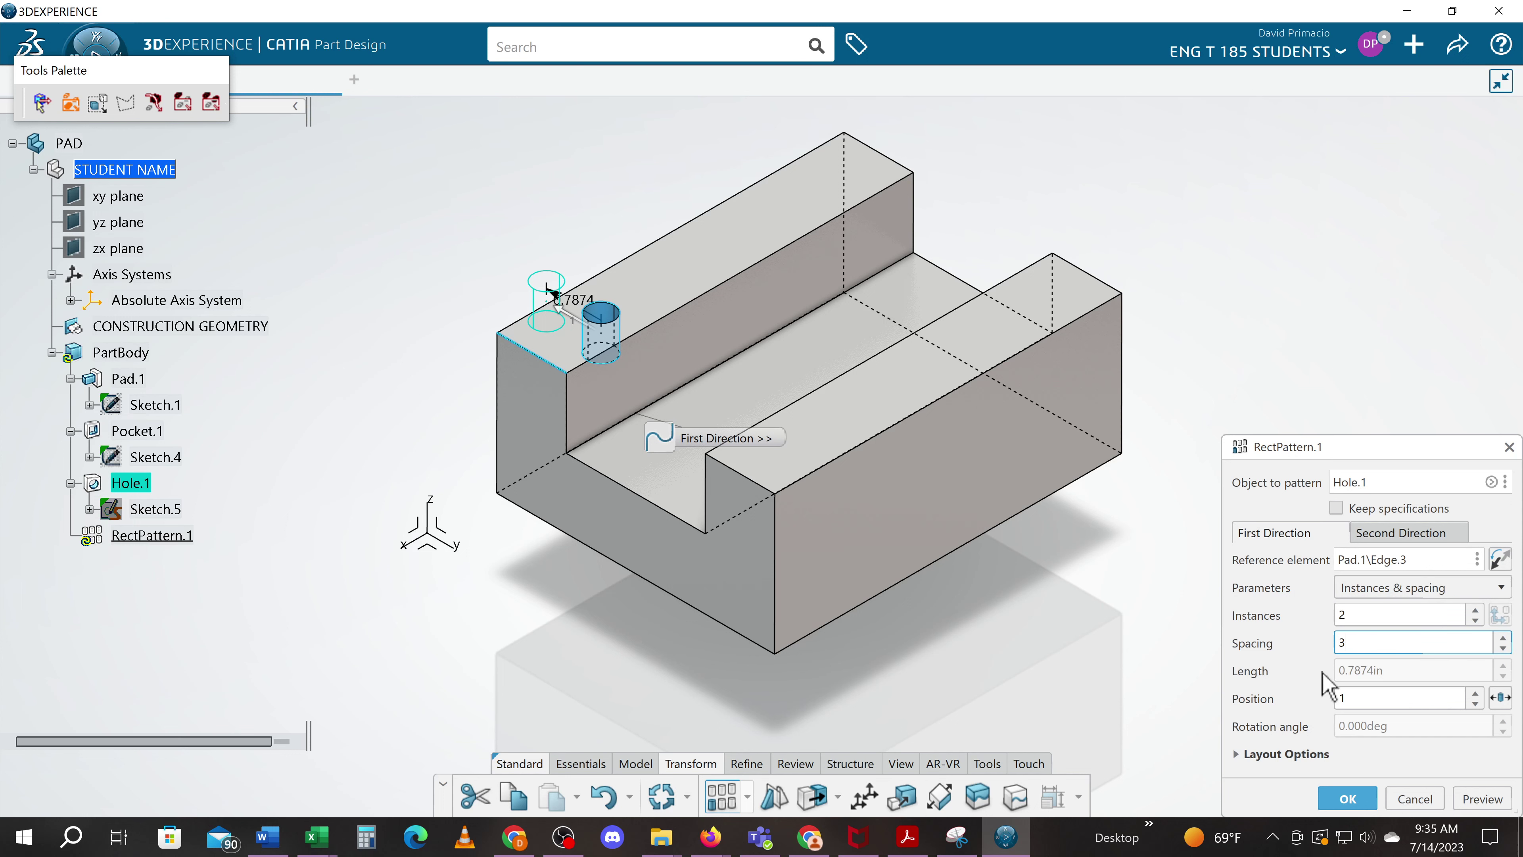
click(1491, 794)
Reverse the first direction so the copy lands on the opposite rail, and create the rectangular pattern.
drag(1448, 453, 1334, 282)
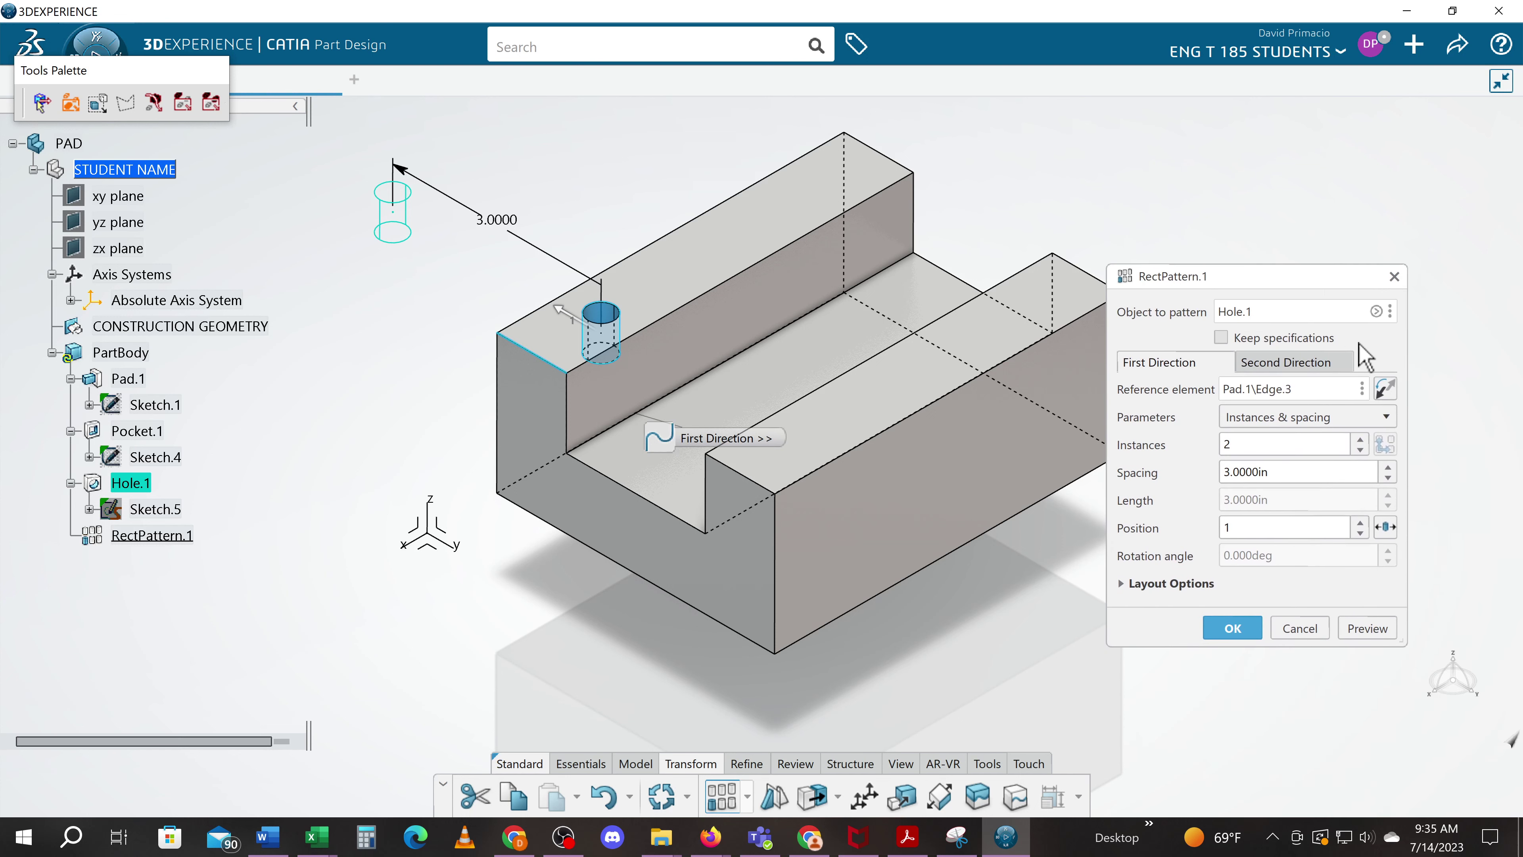
click(1388, 393)
click(1232, 628)
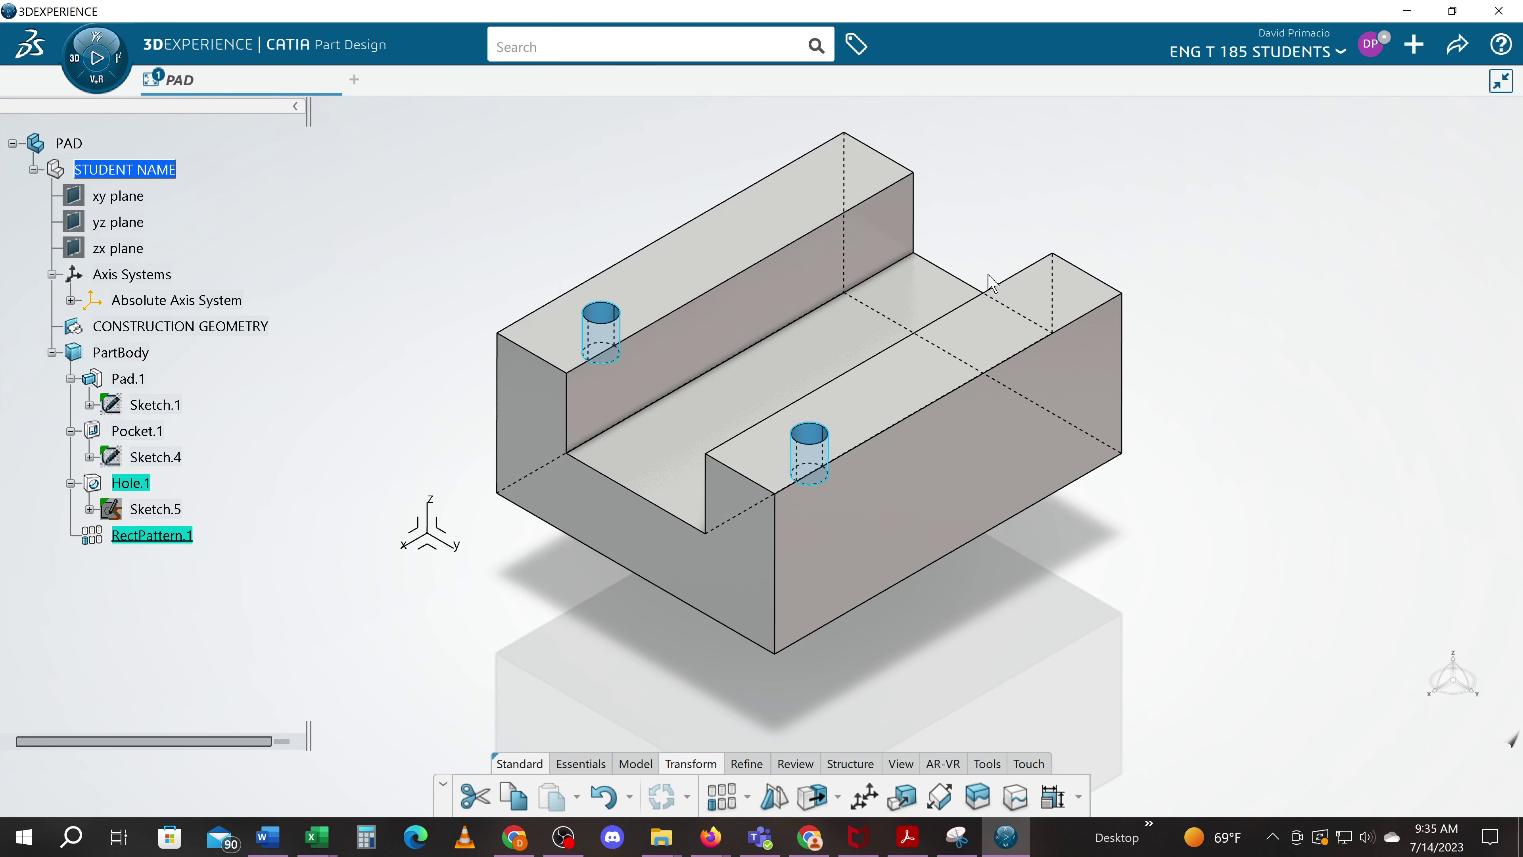
Edit the rectangular pattern and use the long outer top edge of the rail as its second-direction reference.
double_click(146, 540)
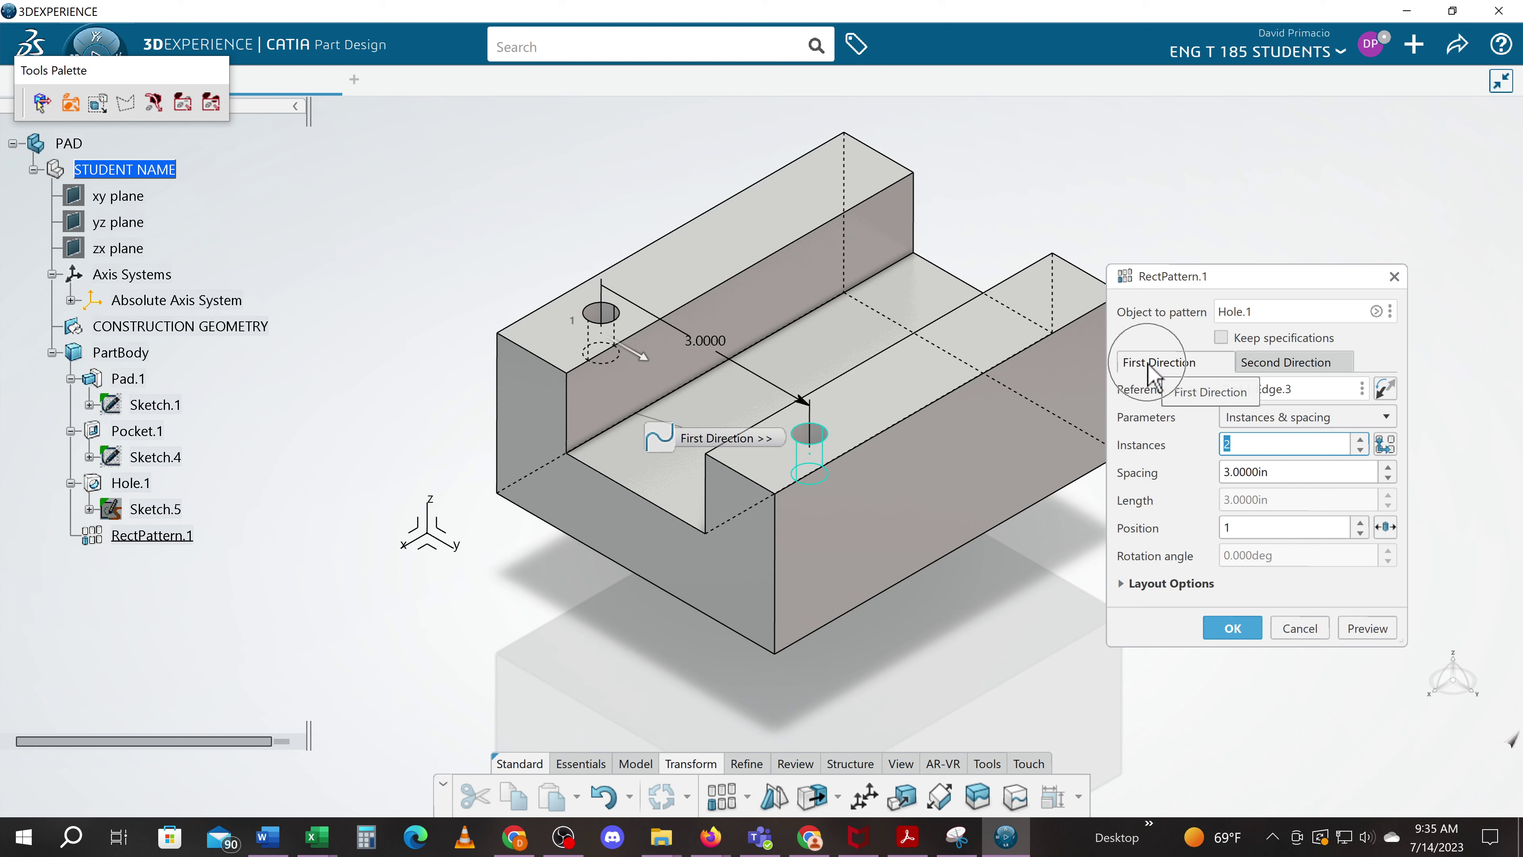
click(1279, 367)
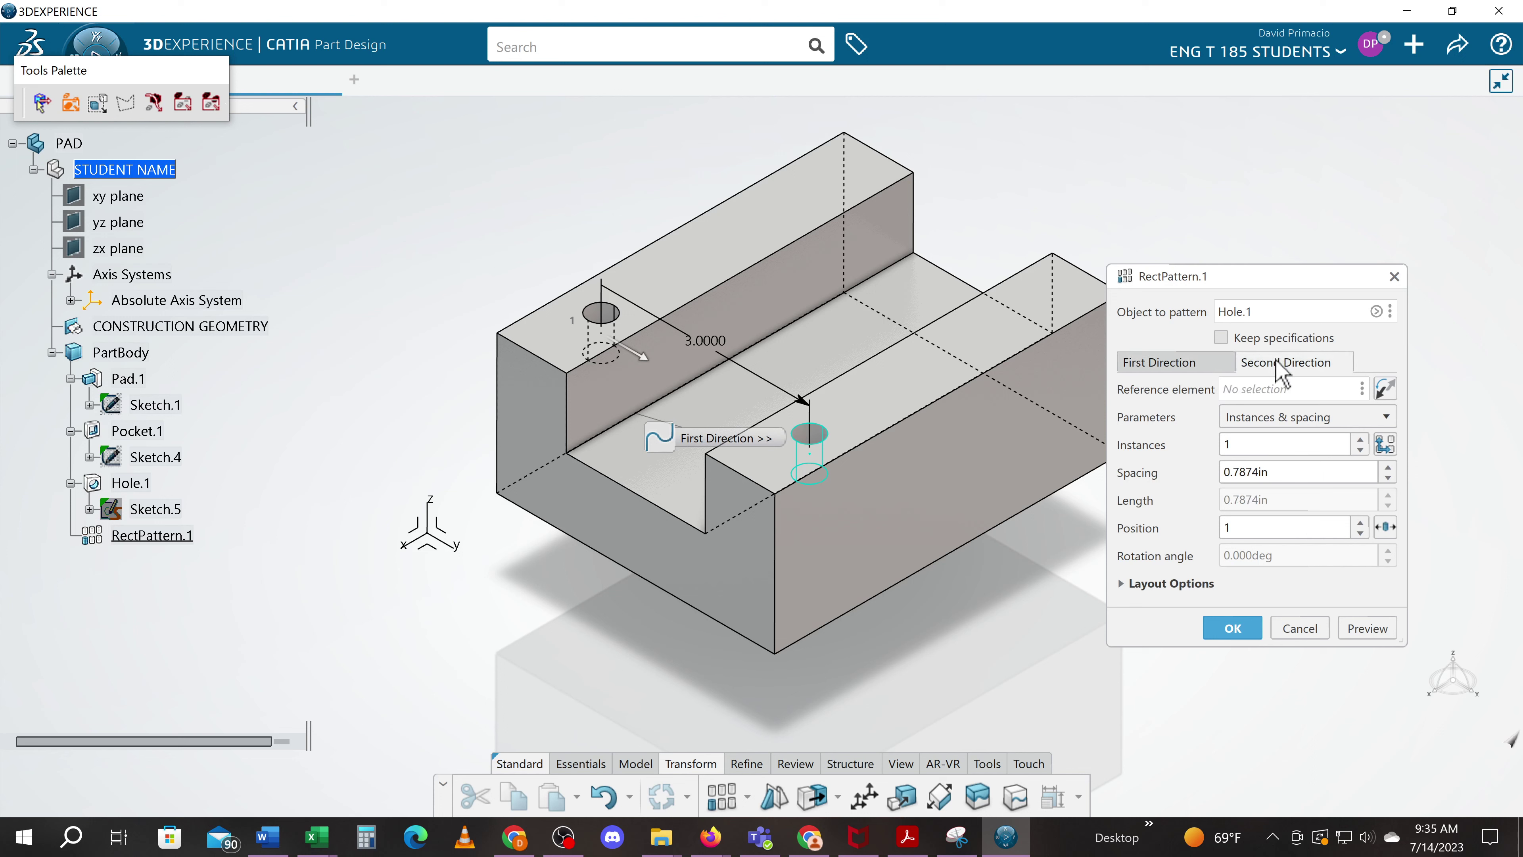
click(1242, 396)
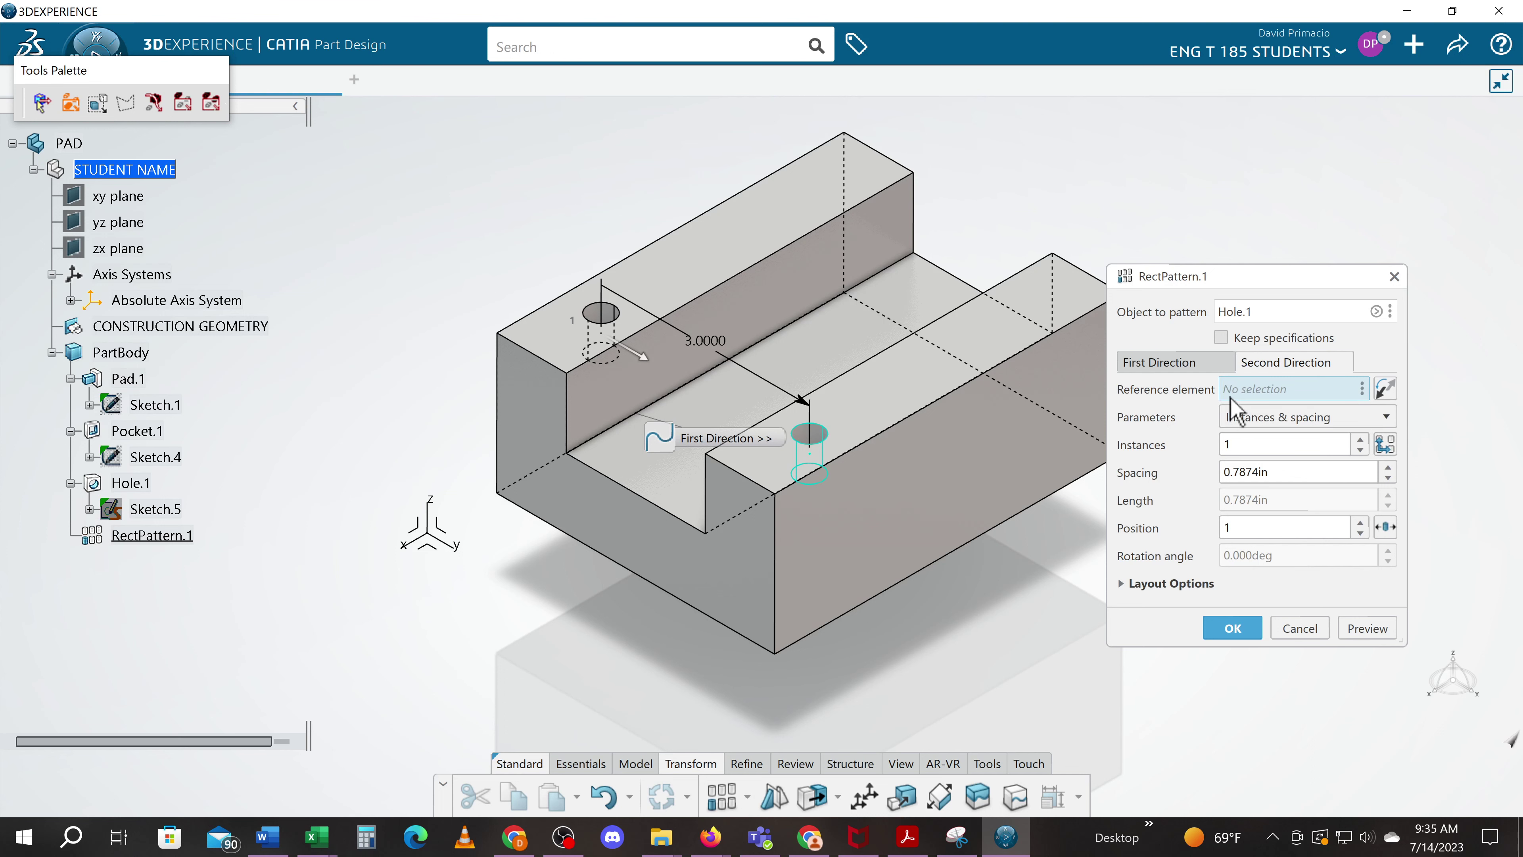
click(709, 216)
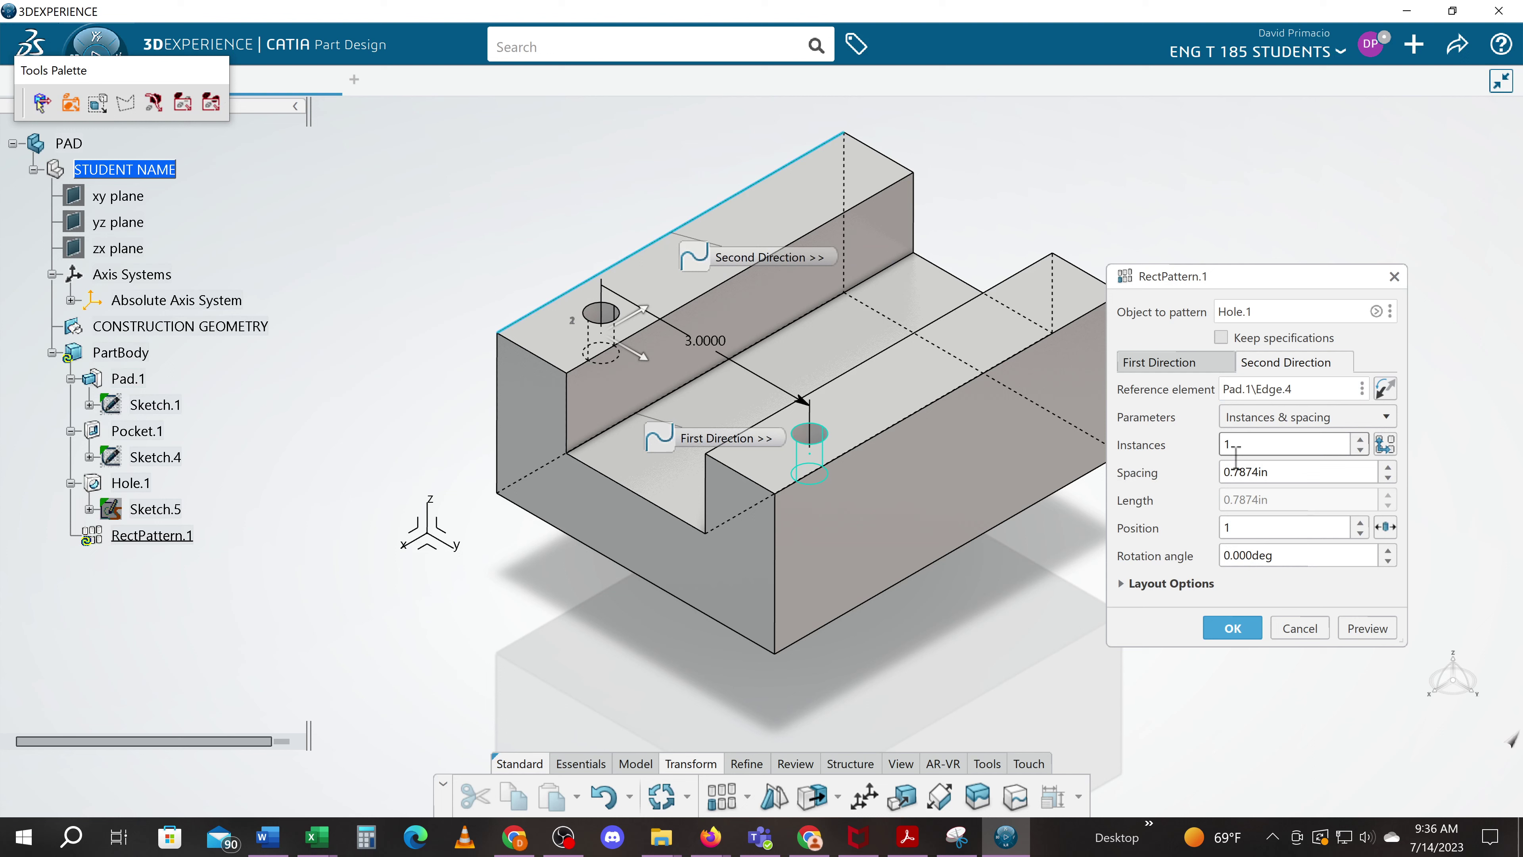
Give the second direction 2 instances with 3 in spacing and apply the pattern.
click(1359, 440)
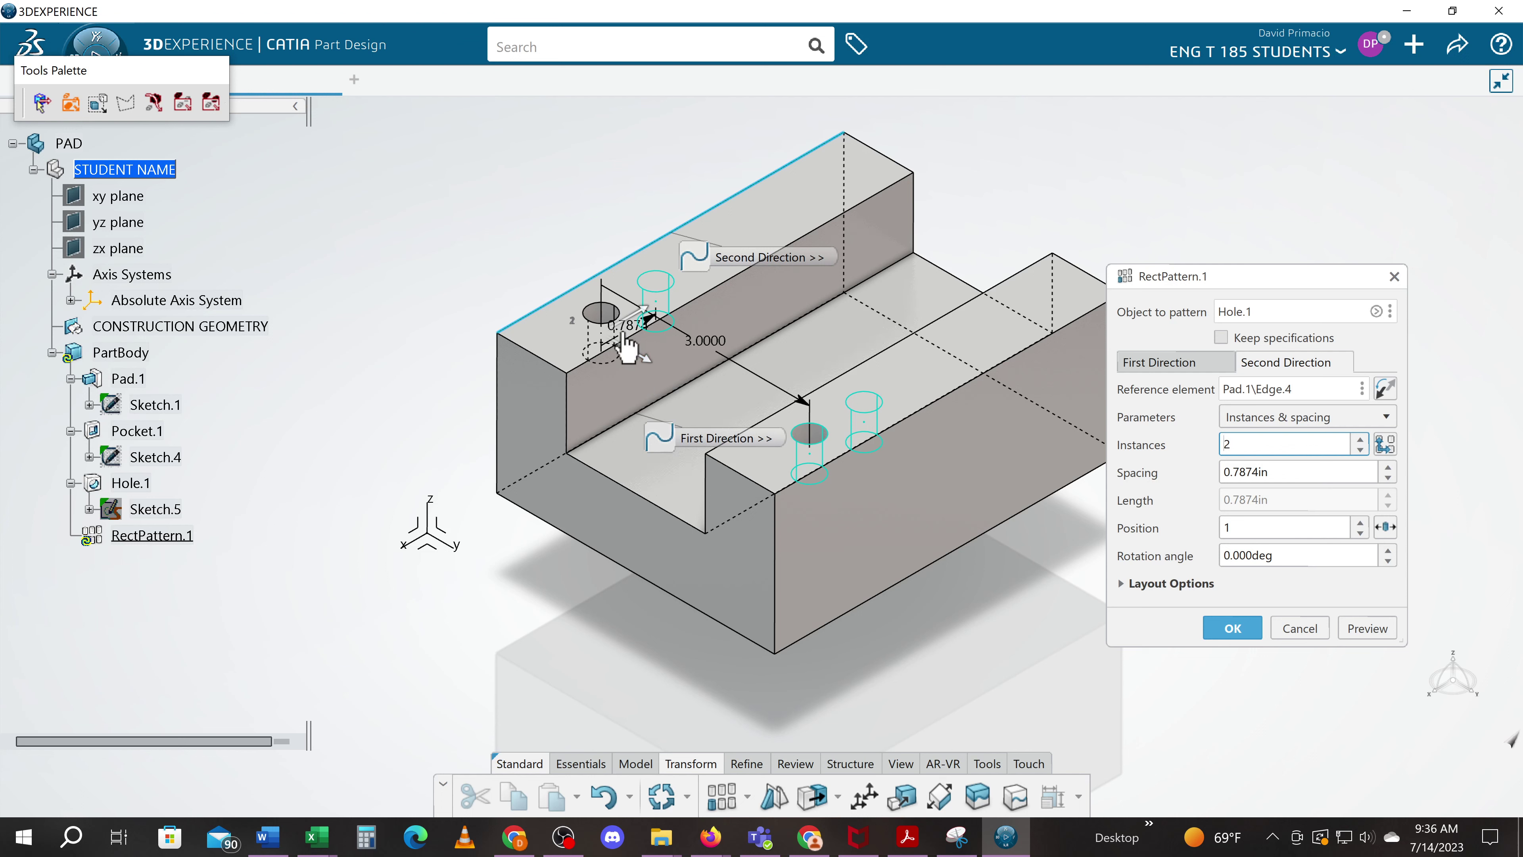
click(1285, 480)
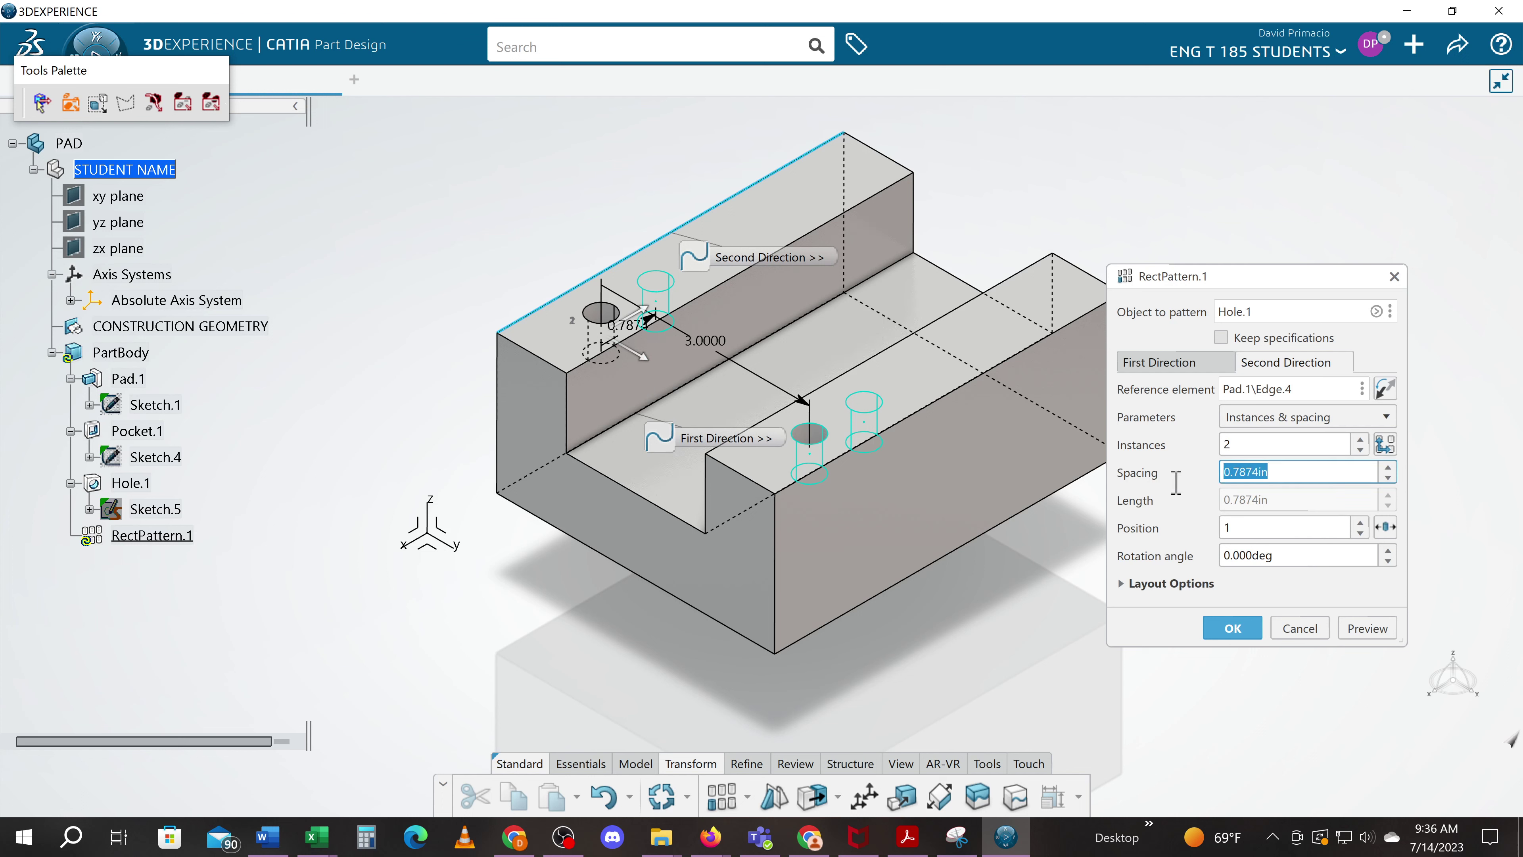
text(3)
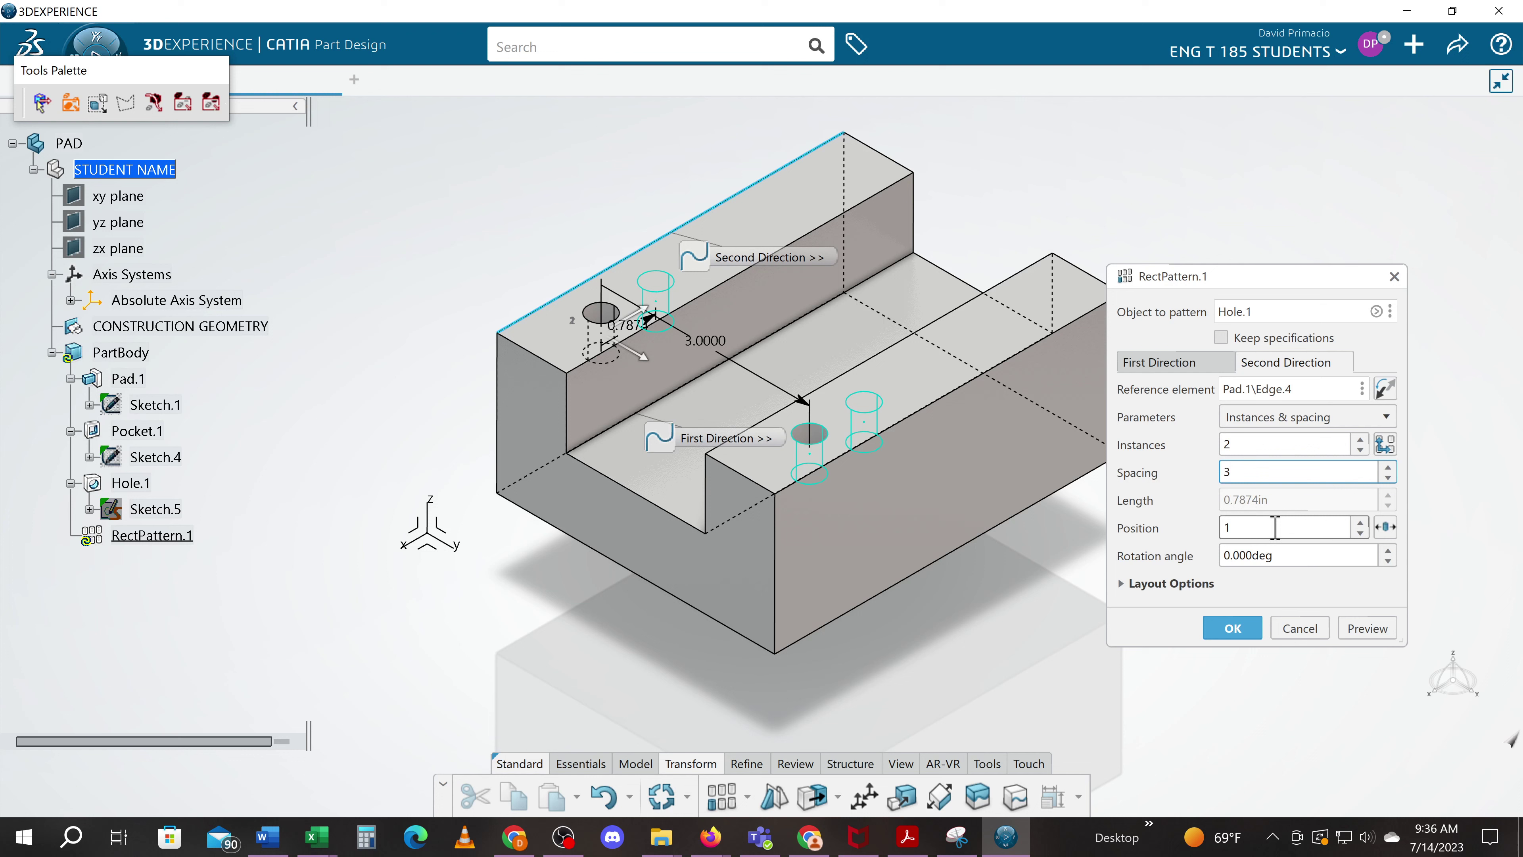
click(1360, 629)
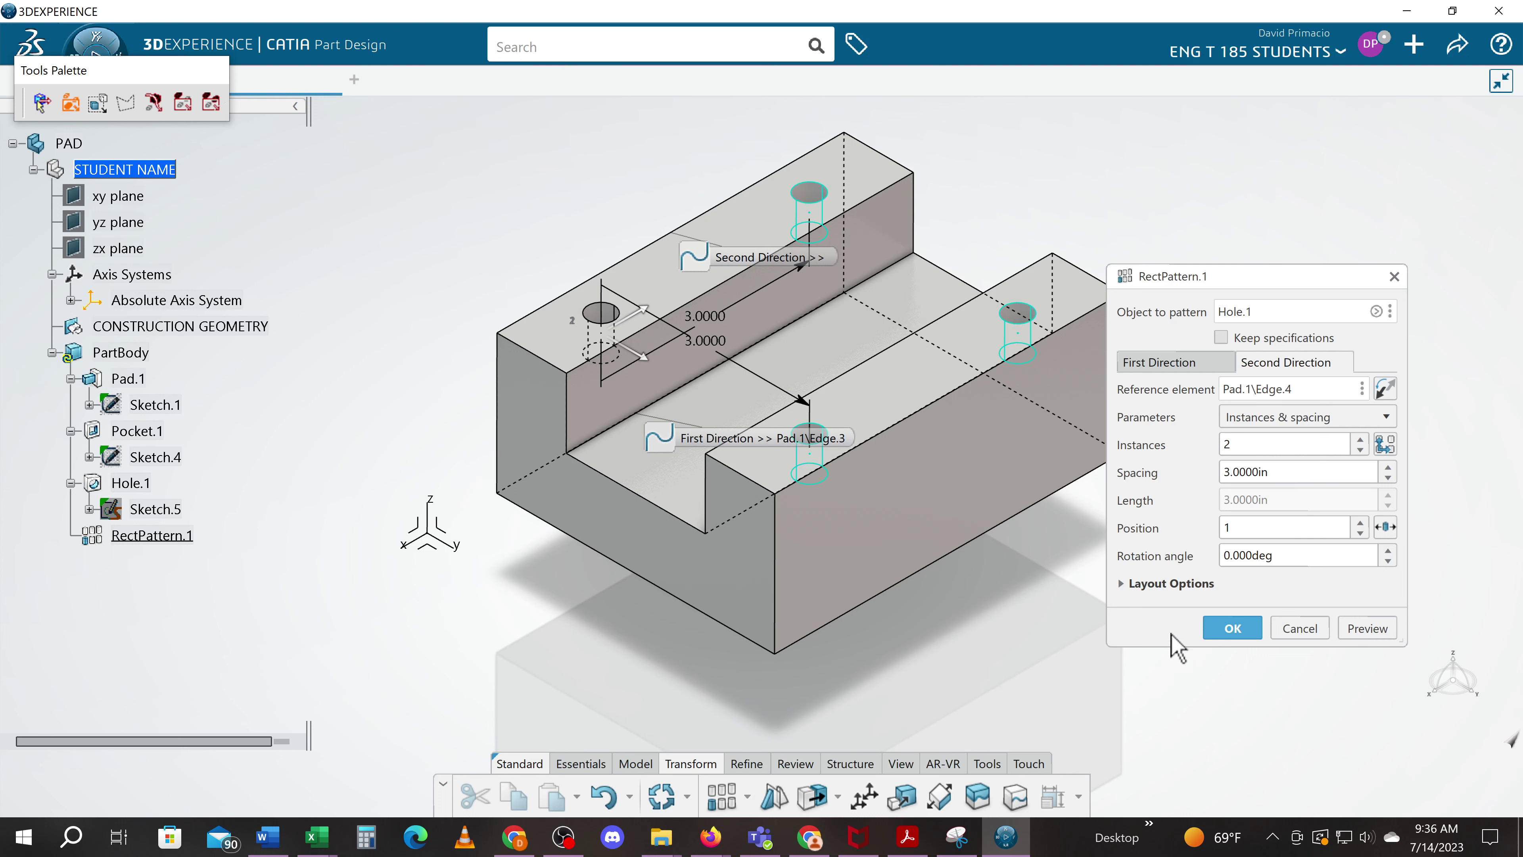
click(1222, 630)
click(1213, 634)
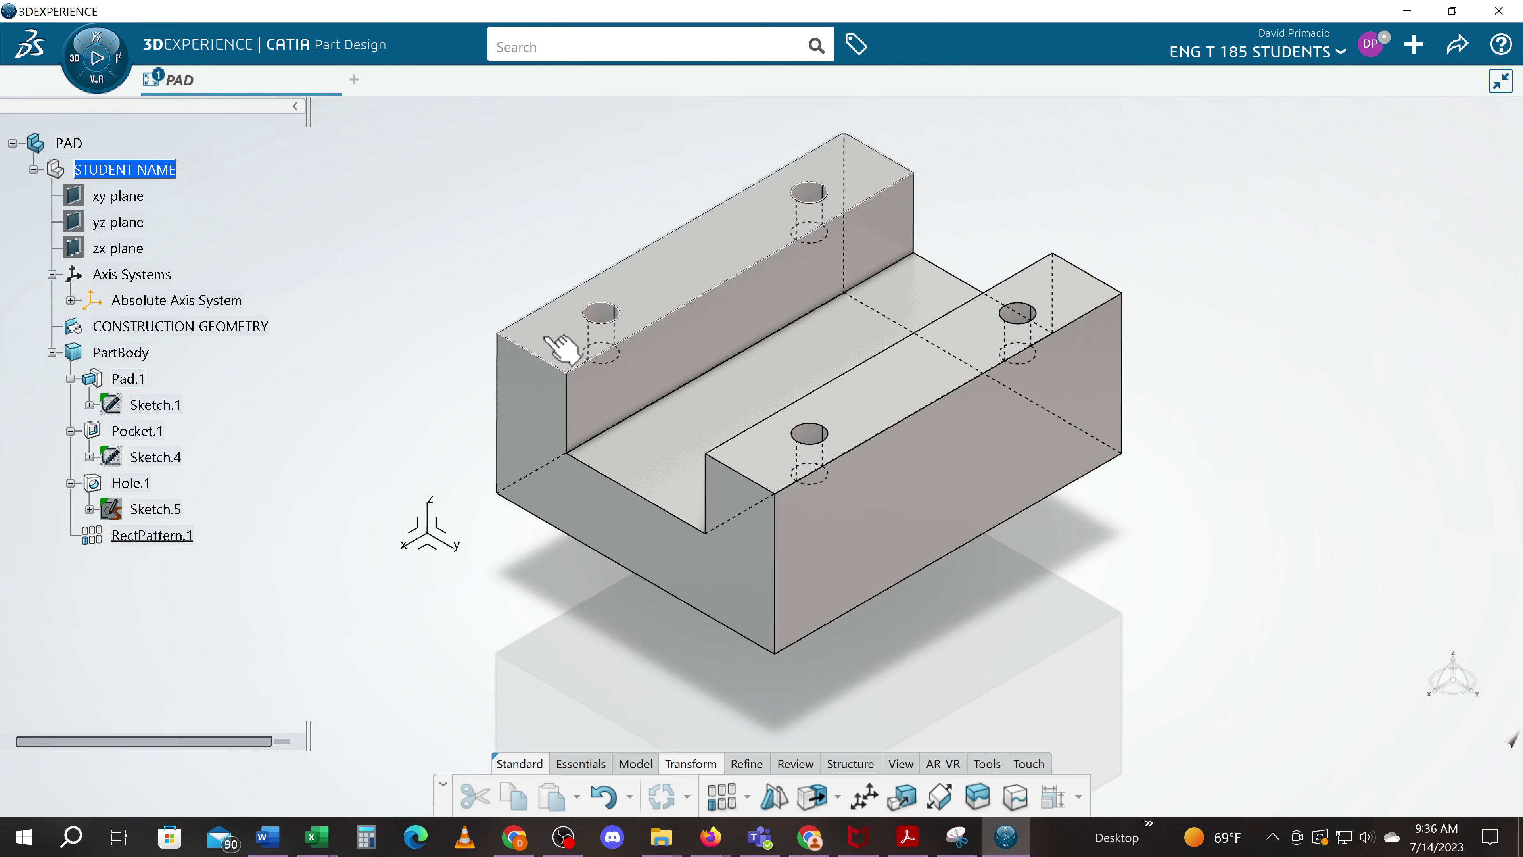
Edit the original hole and set its offset from the front end of the rail to 0.5 in.
double_click(128, 483)
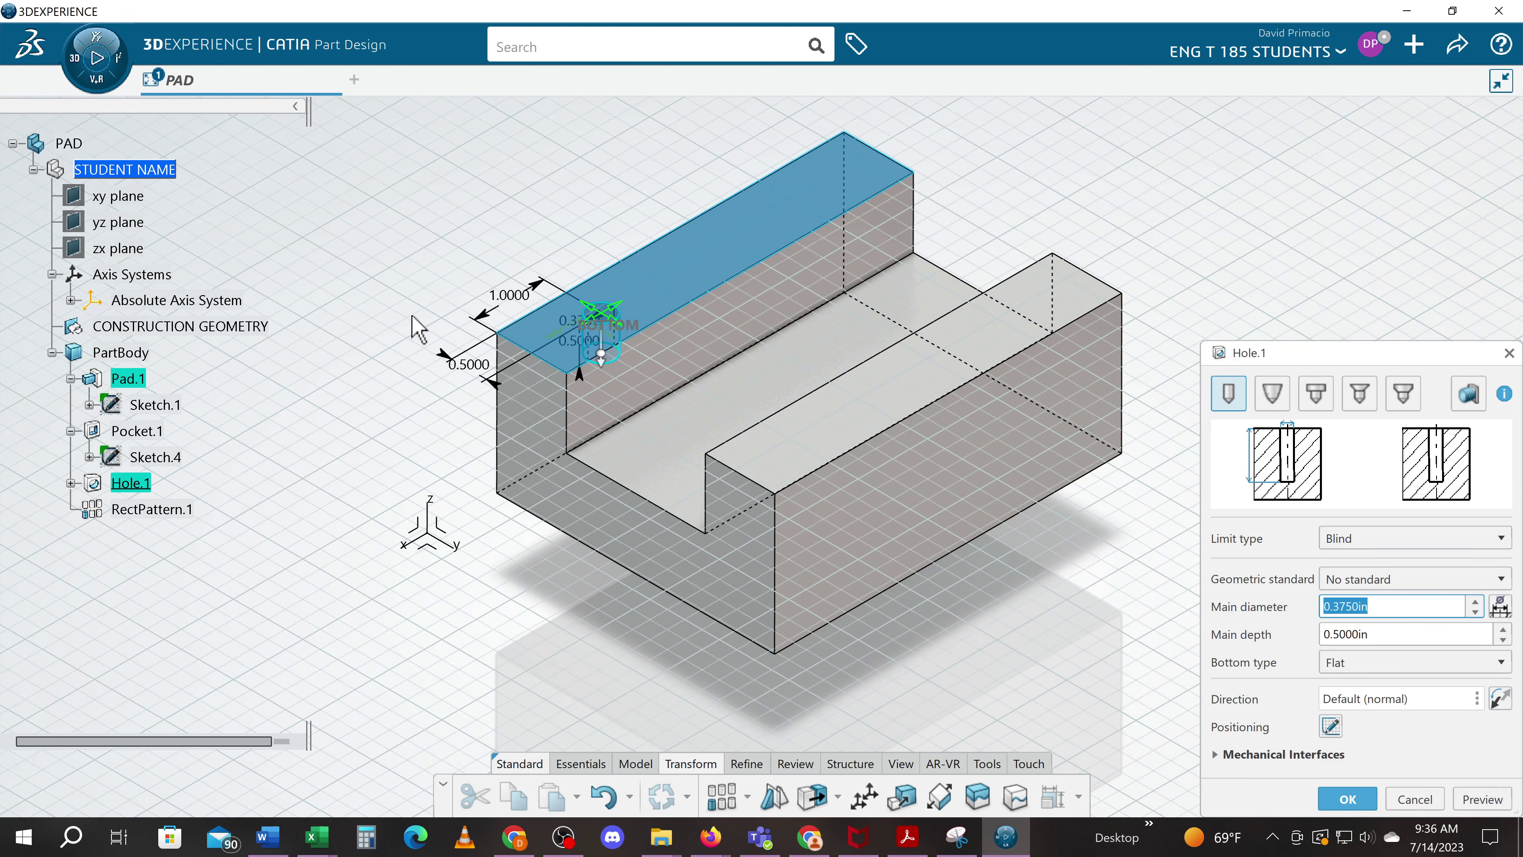
double_click(517, 298)
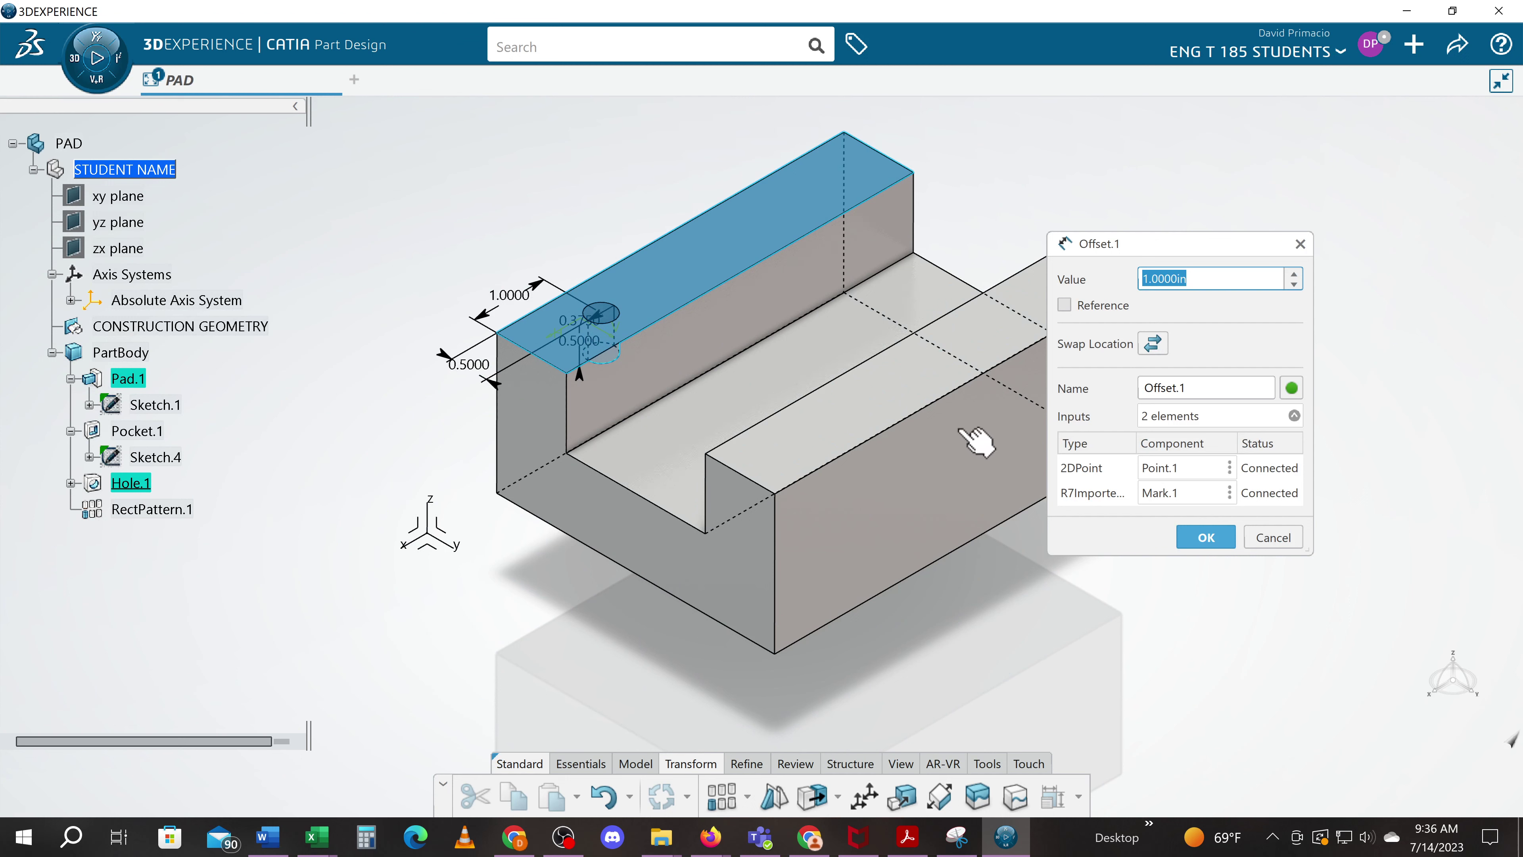
text(.5)
key(Return)
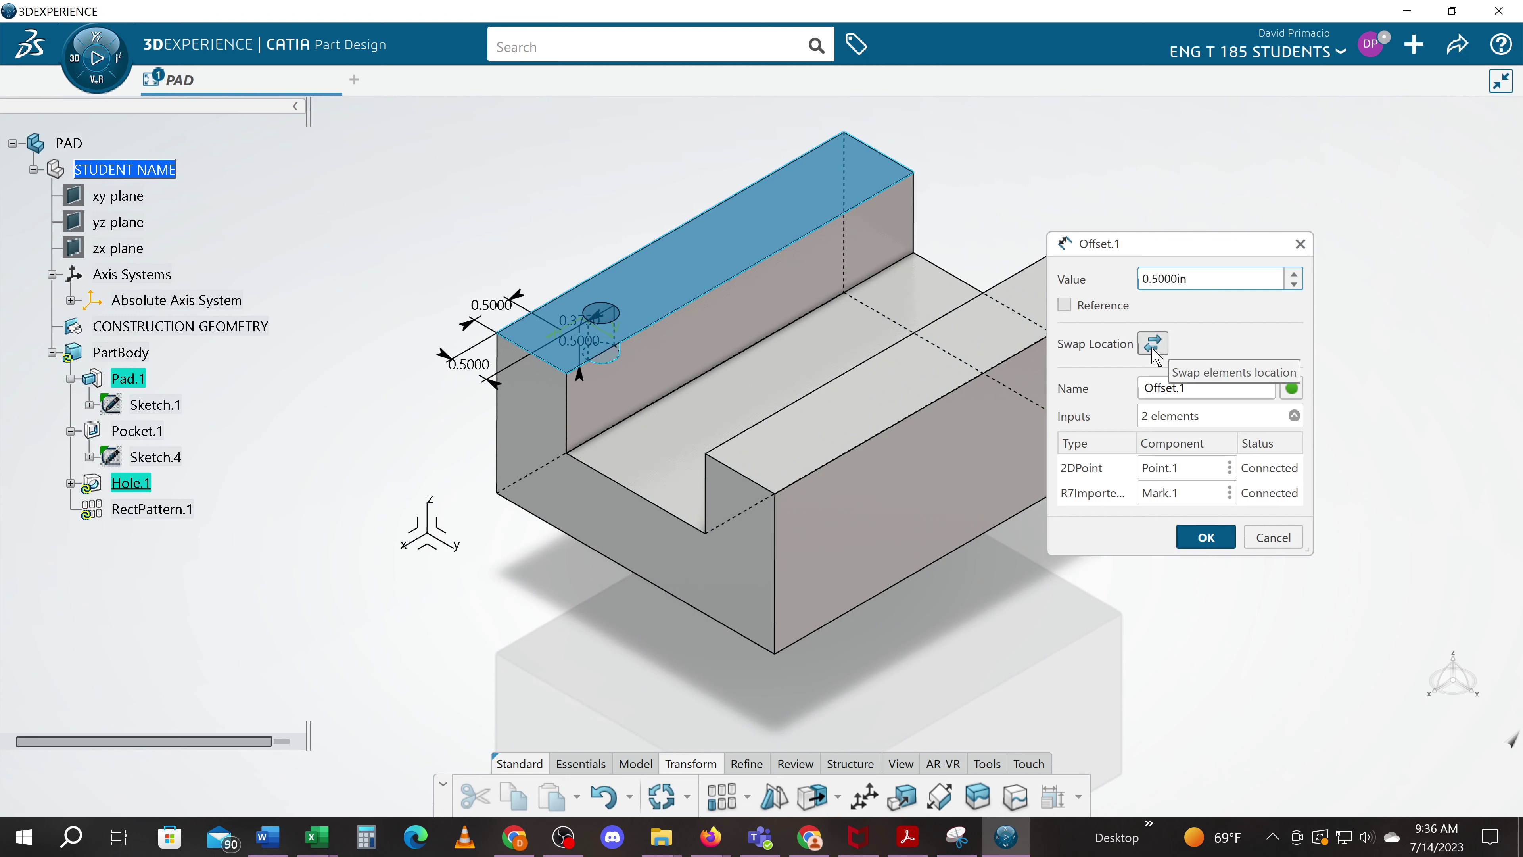
click(1328, 808)
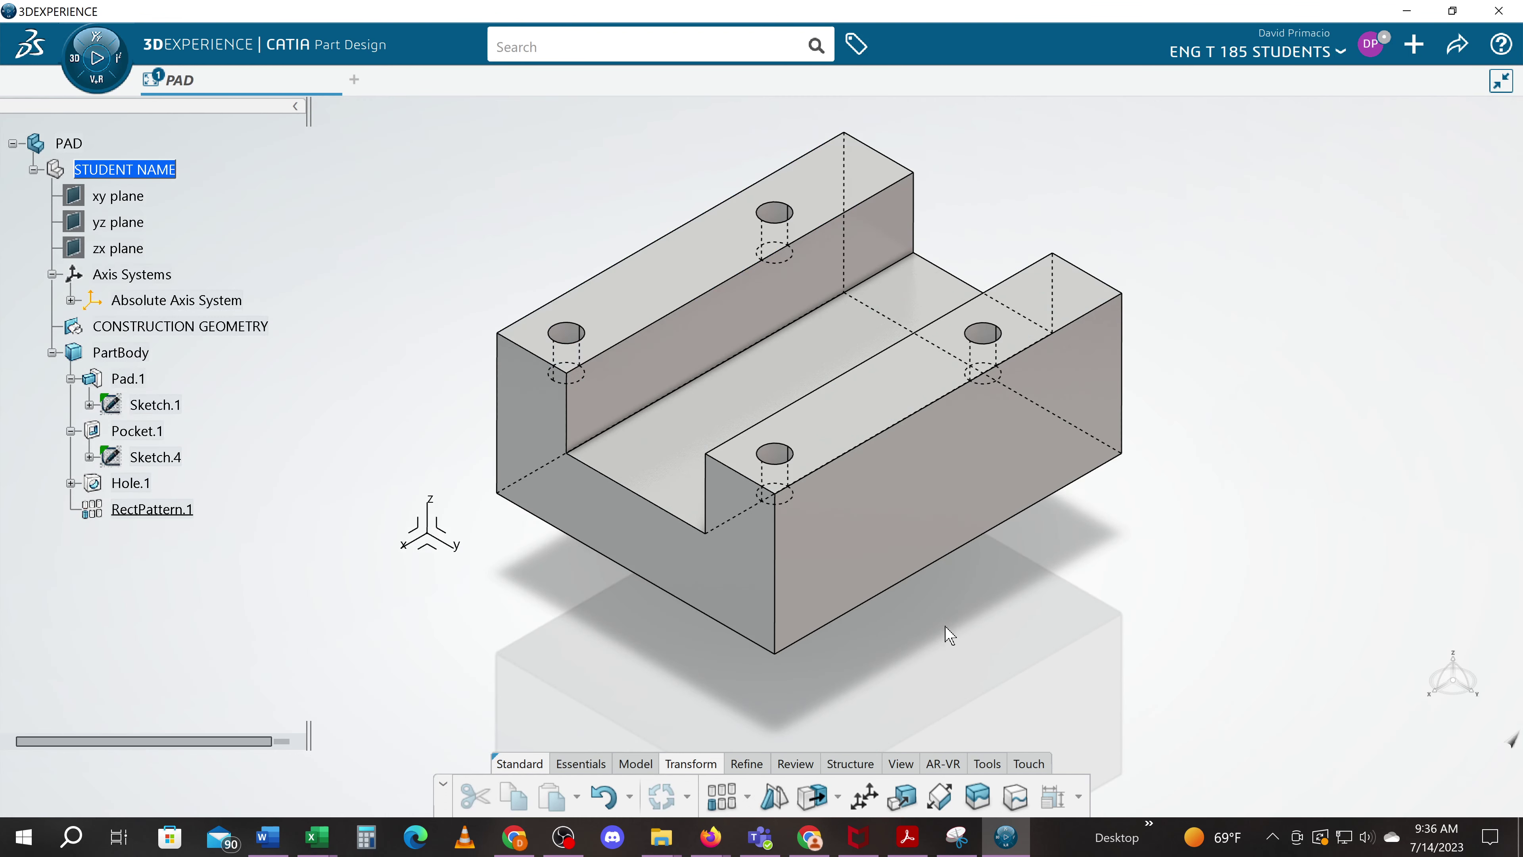
Try a 4 in spacing in the pattern's first direction, preview it and discard the edit.
double_click(147, 510)
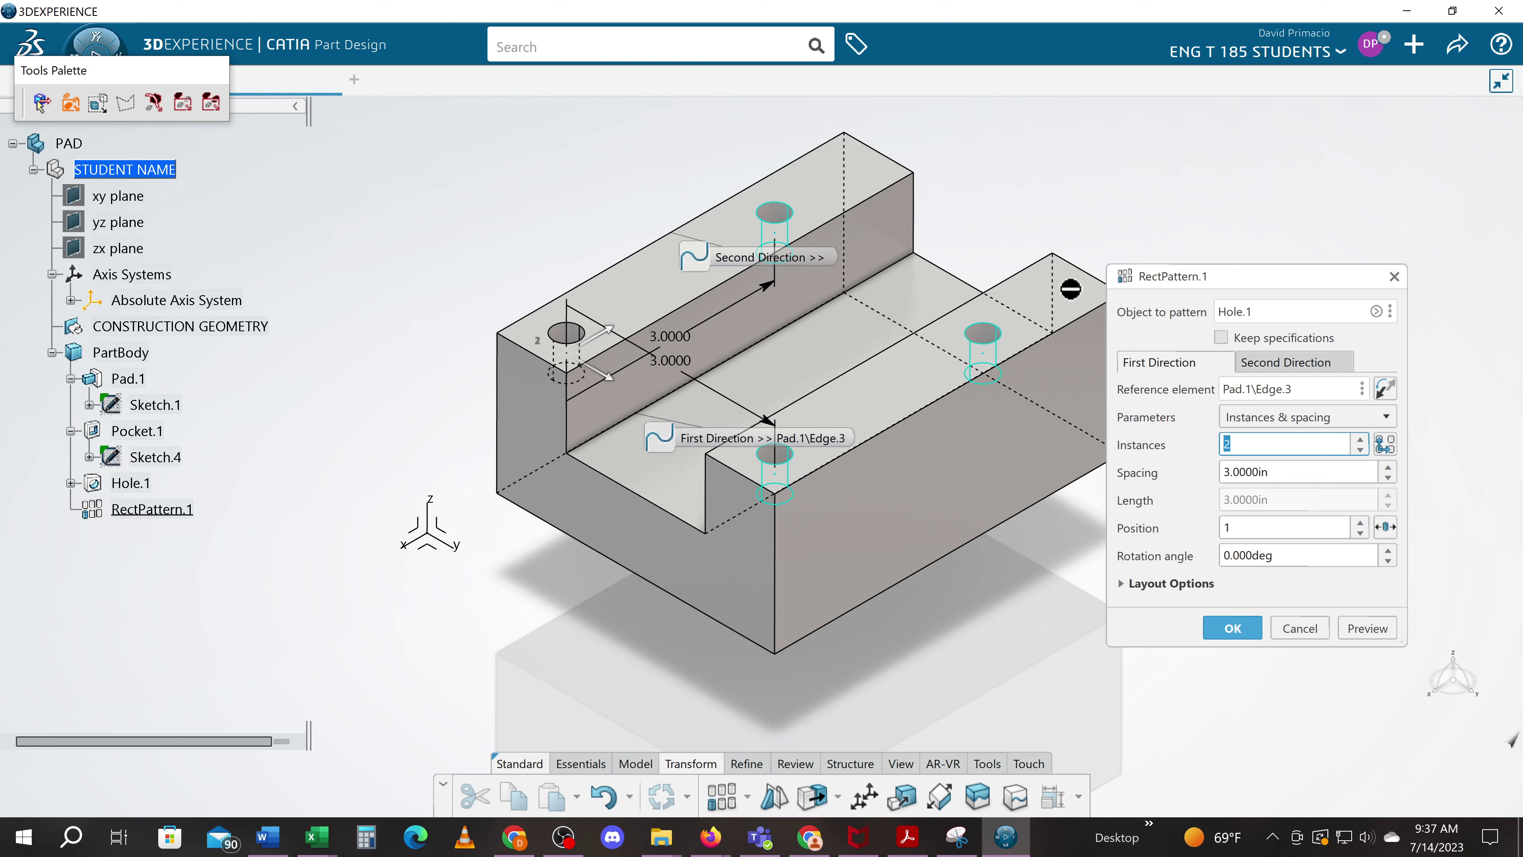
click(1277, 473)
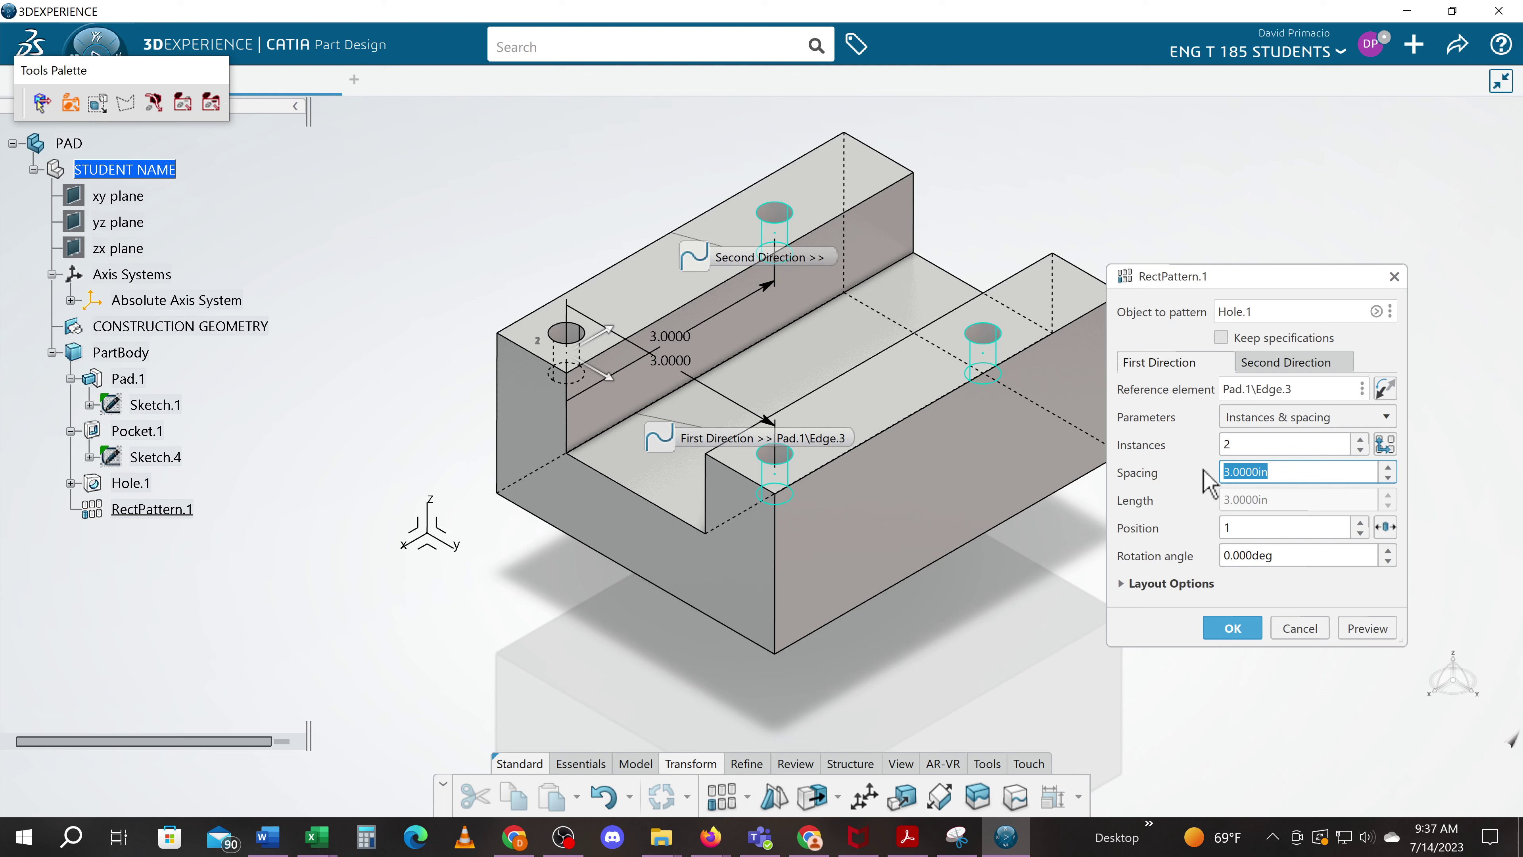
text(4)
click(1353, 628)
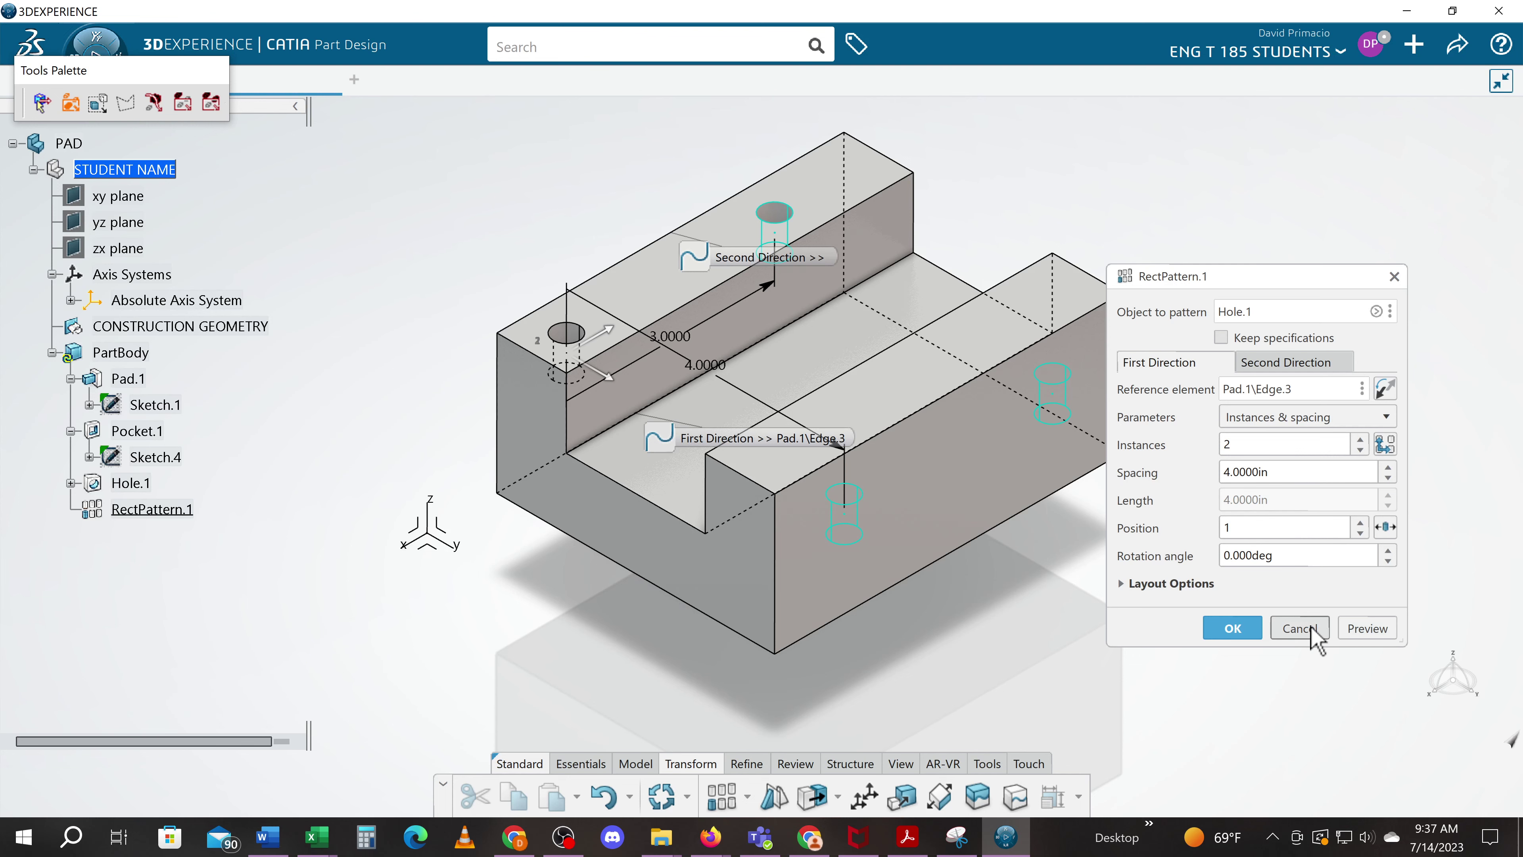
middle_drag(963, 463, 935, 409)
click(1280, 628)
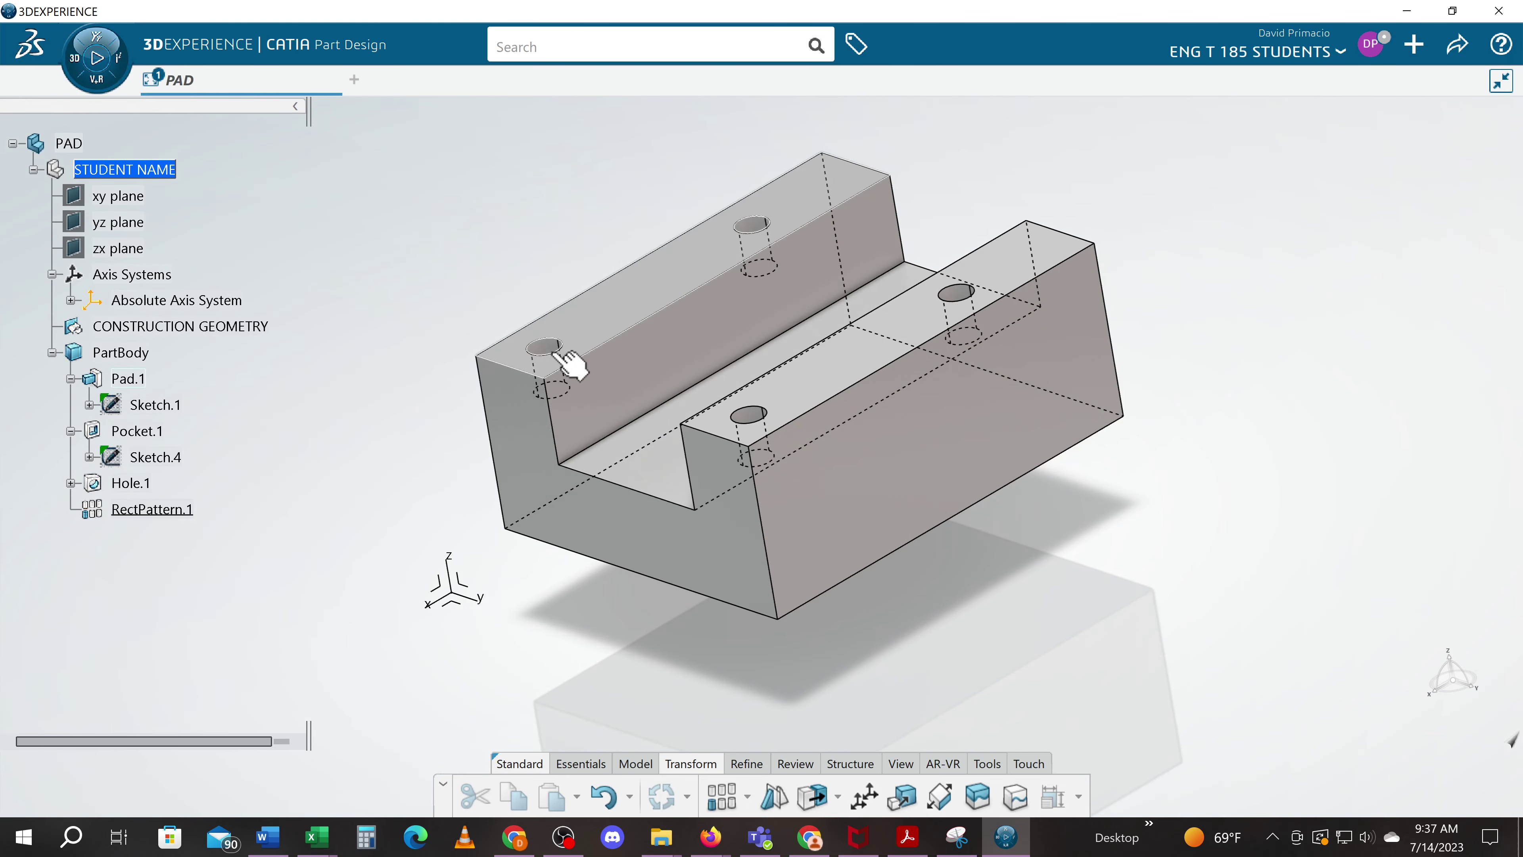
Reopen the rectangular pattern, change the first-direction spacing to 4 in and set it back to 3 in.
click(147, 513)
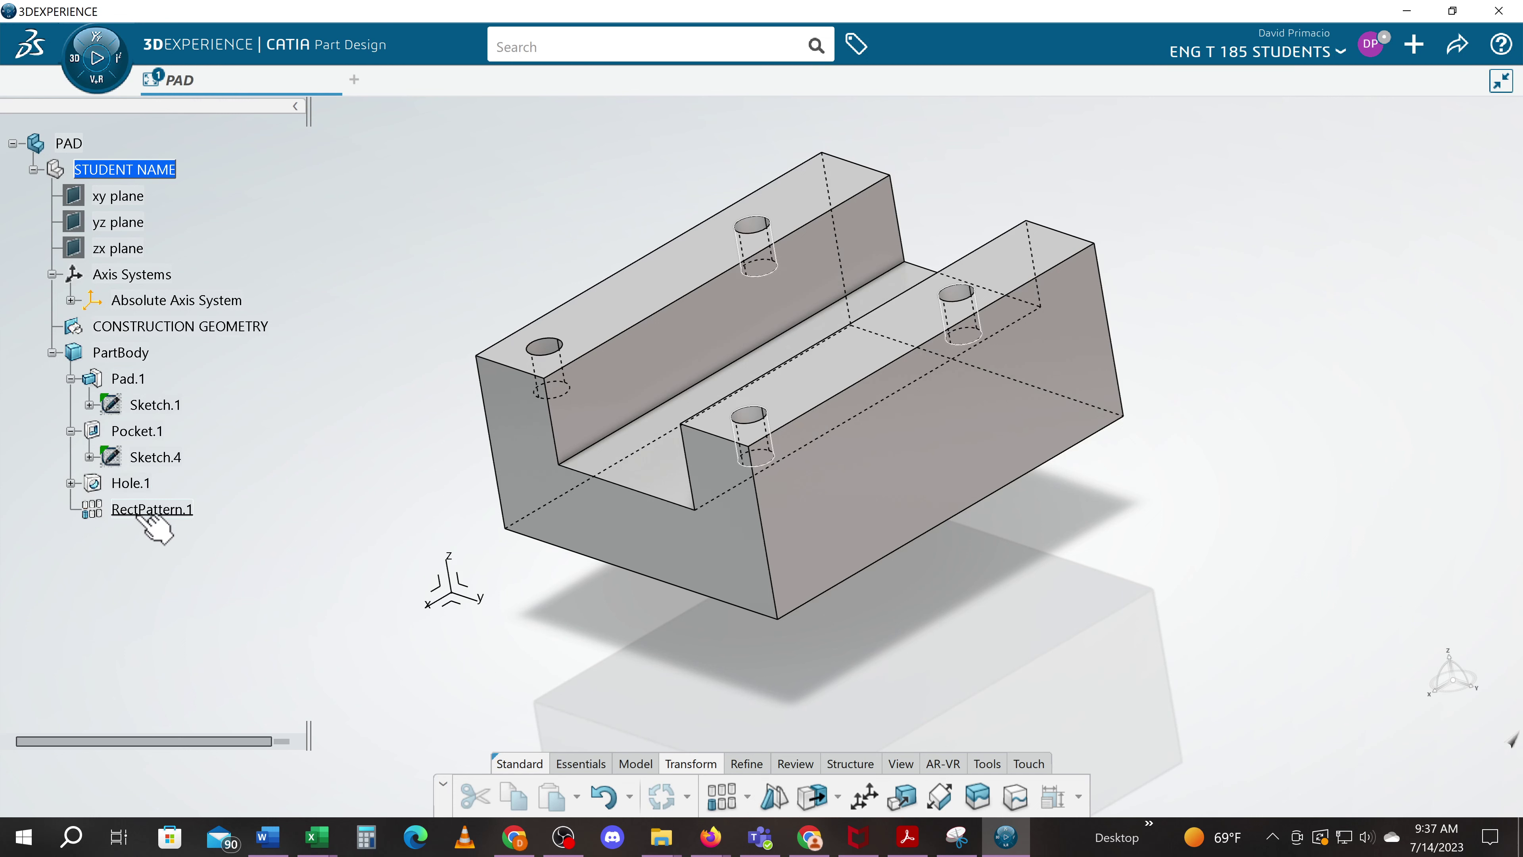
double_click(150, 510)
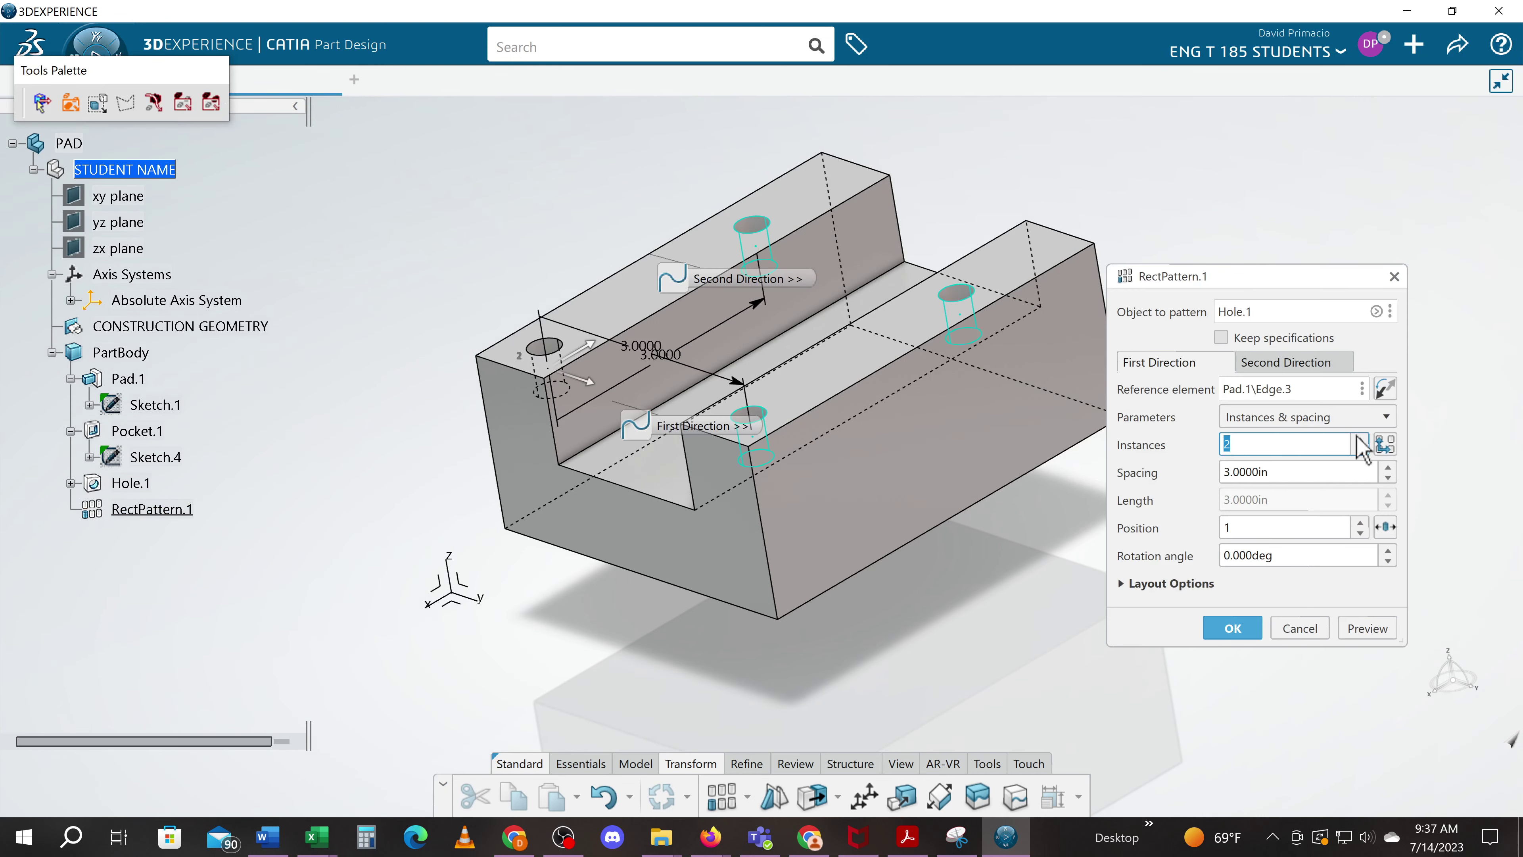
click(1280, 471)
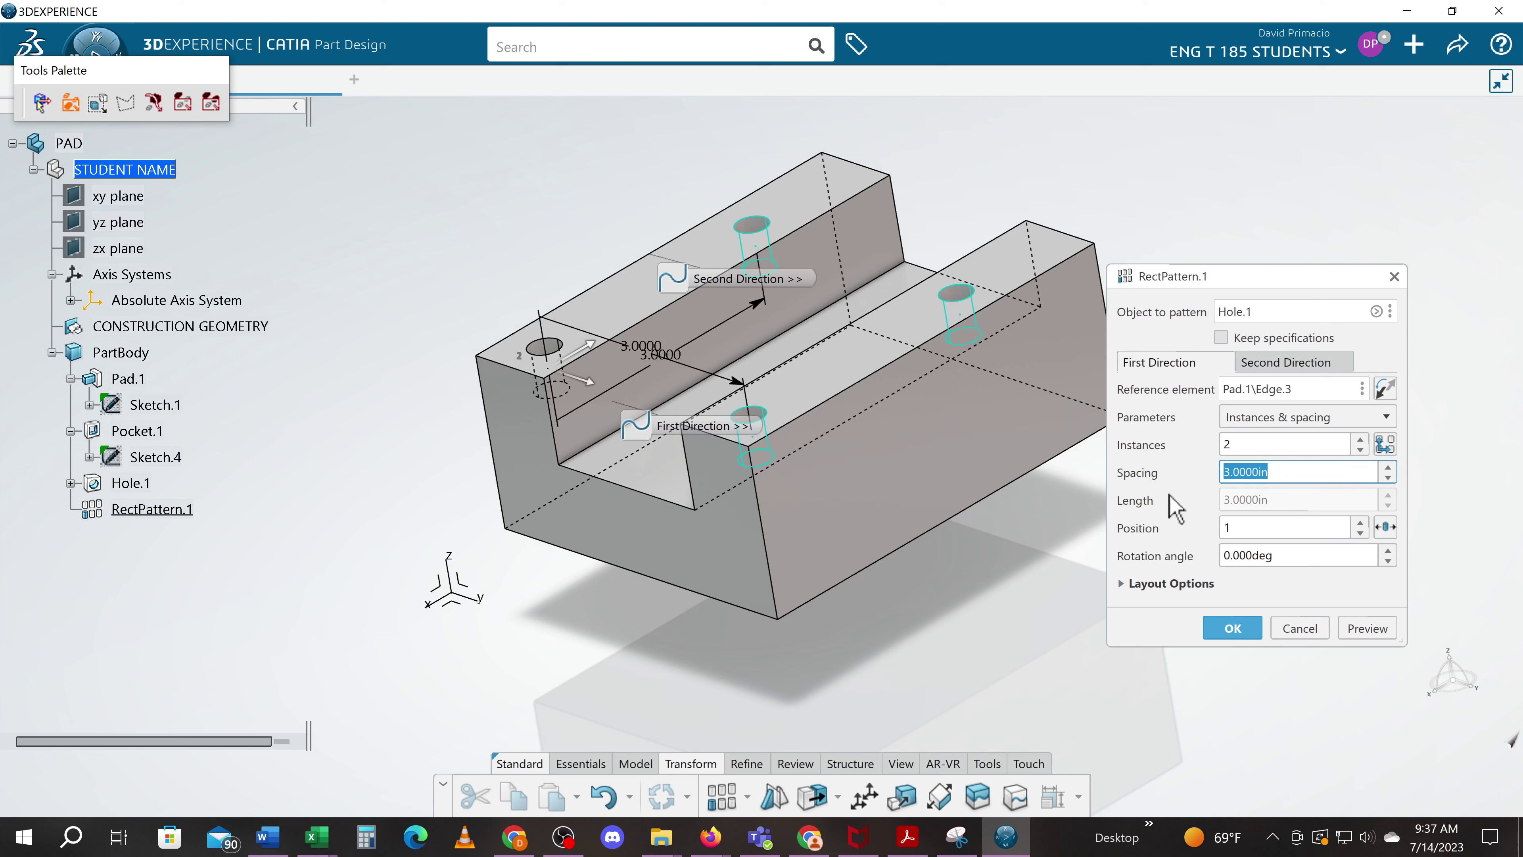
text(4)
key(Tab)
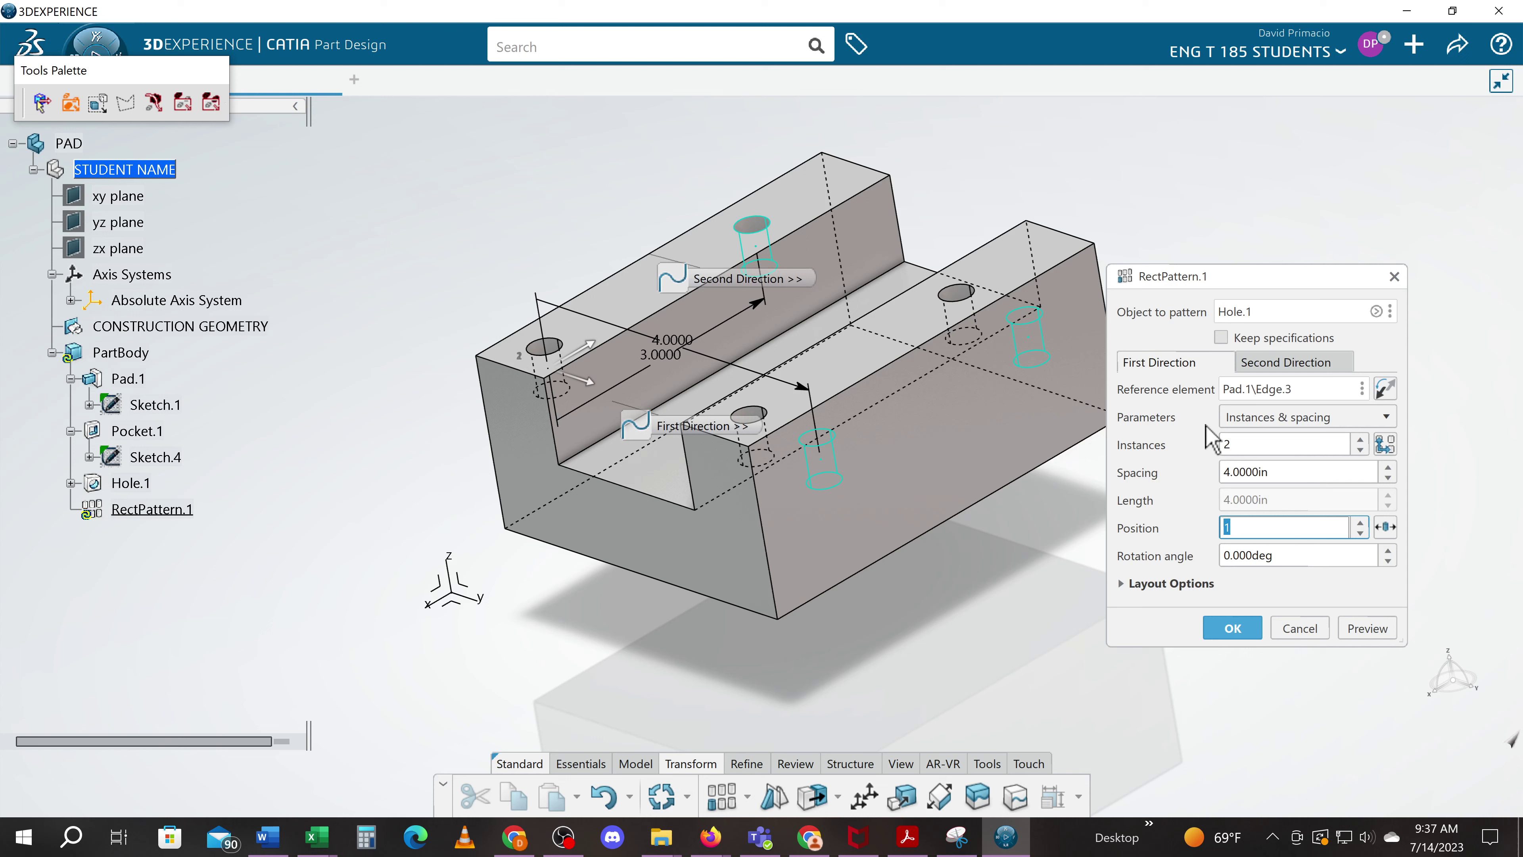
click(1225, 474)
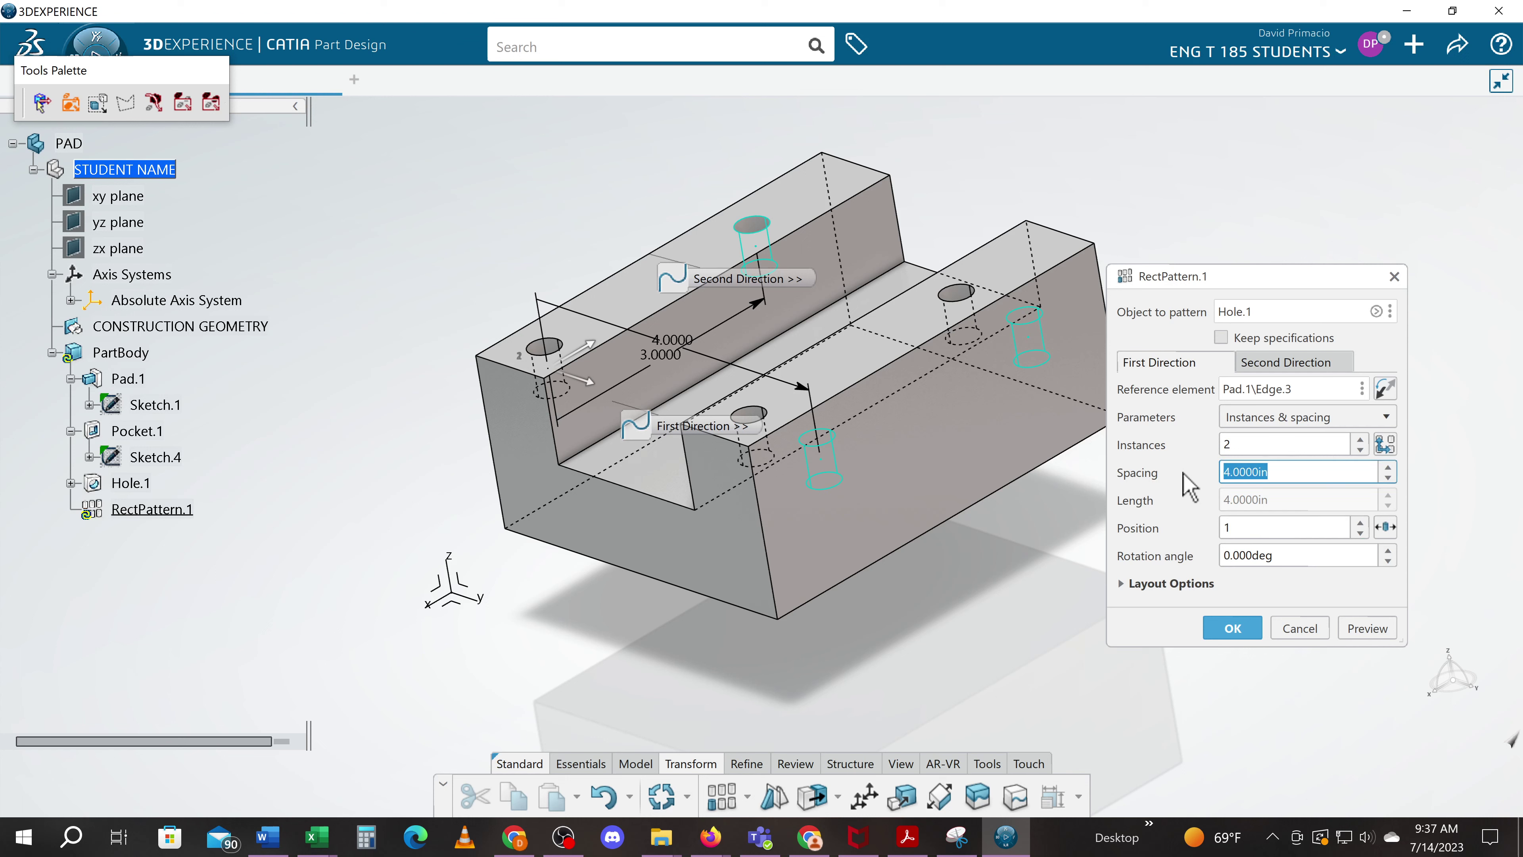
text(3)
key(Return)
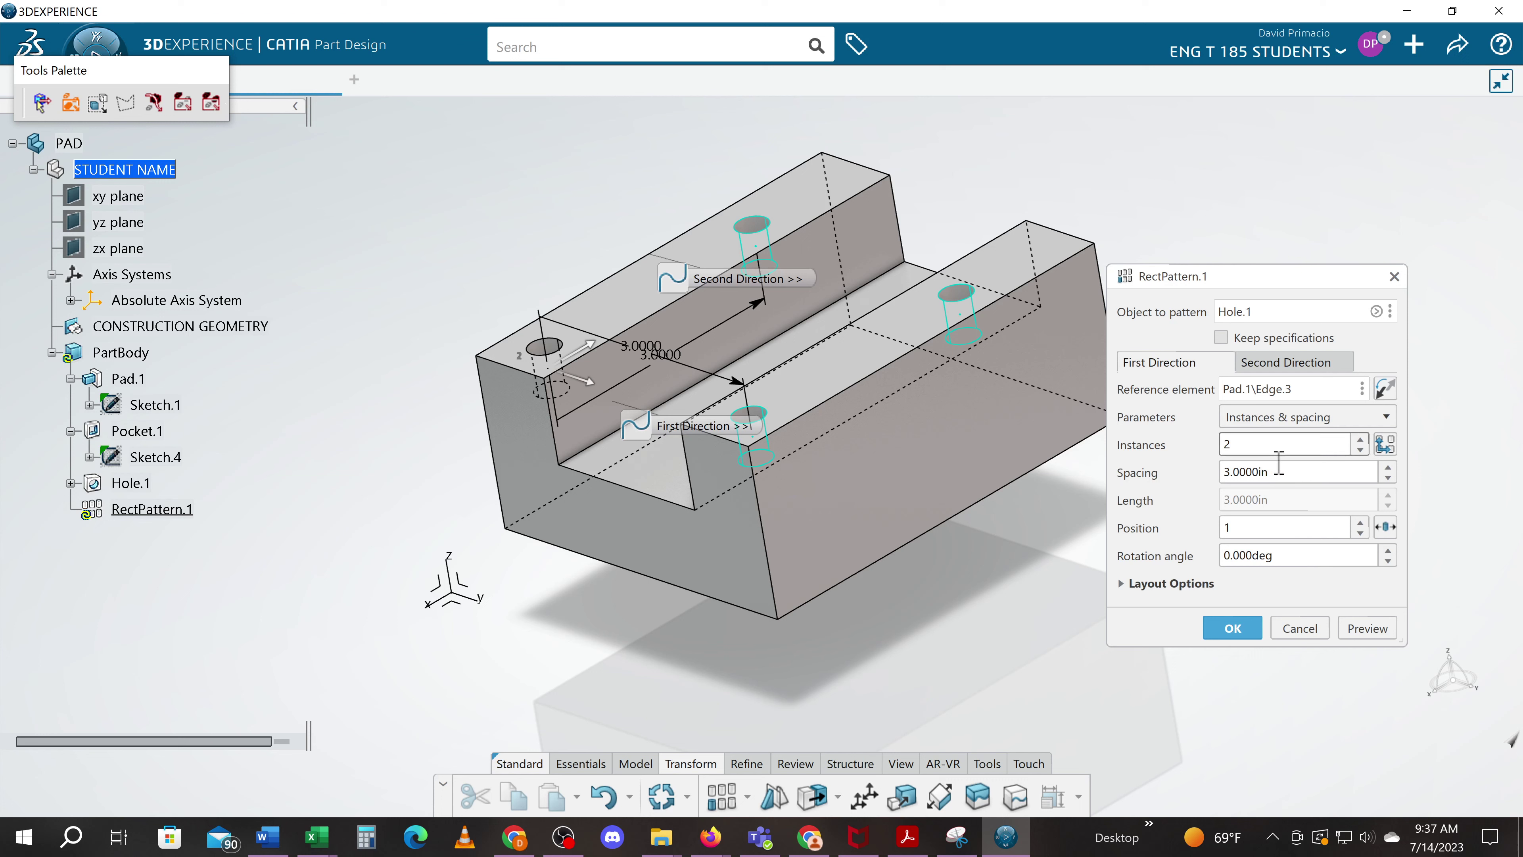
Preview the first-direction spacing at 4 in once more and cancel the pattern edit.
drag(1282, 473, 1158, 487)
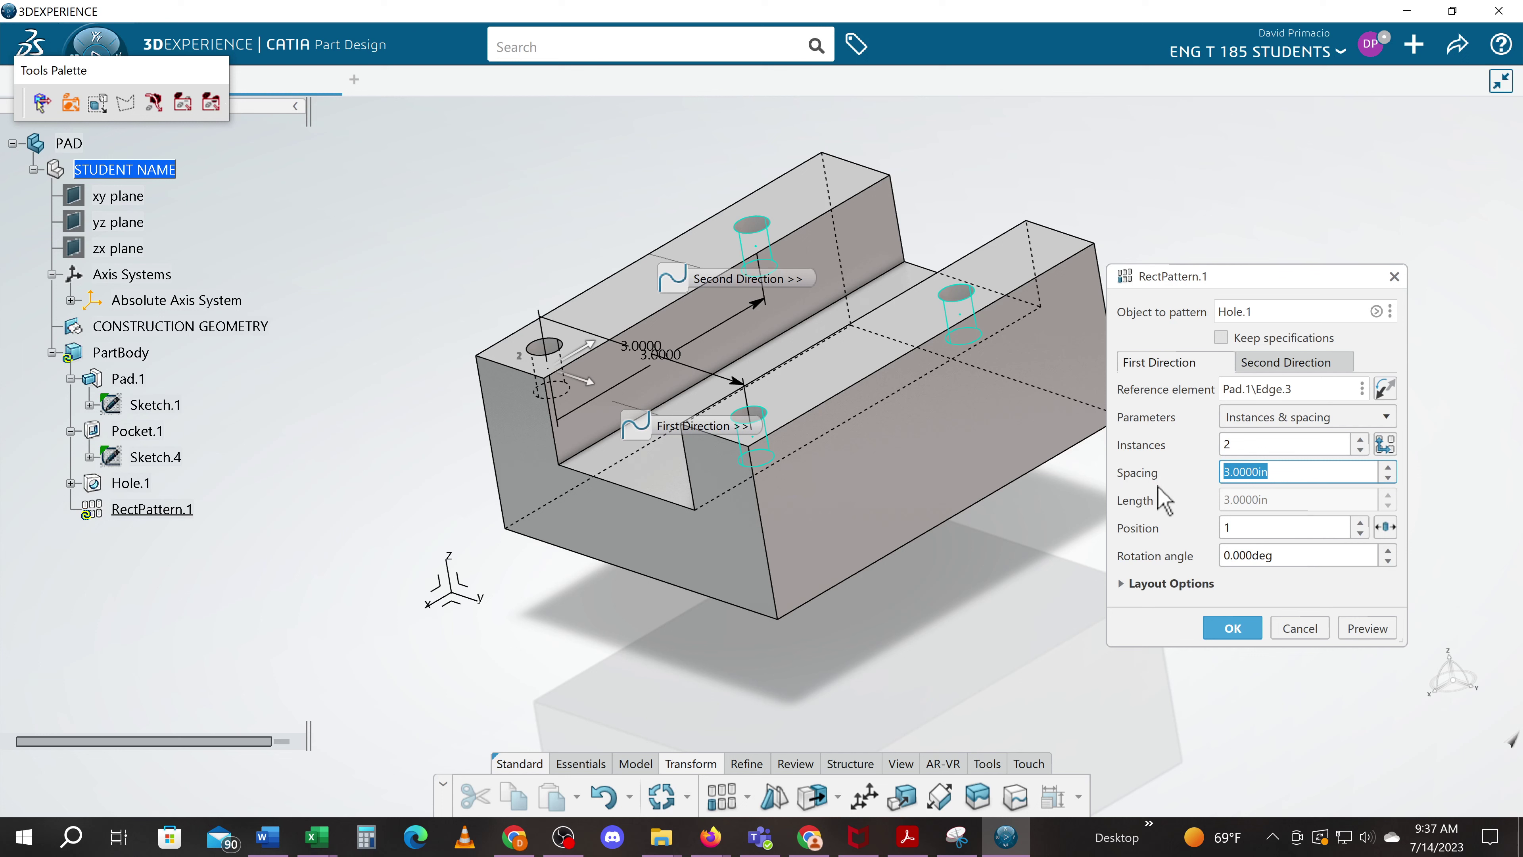
text(4)
click(1362, 628)
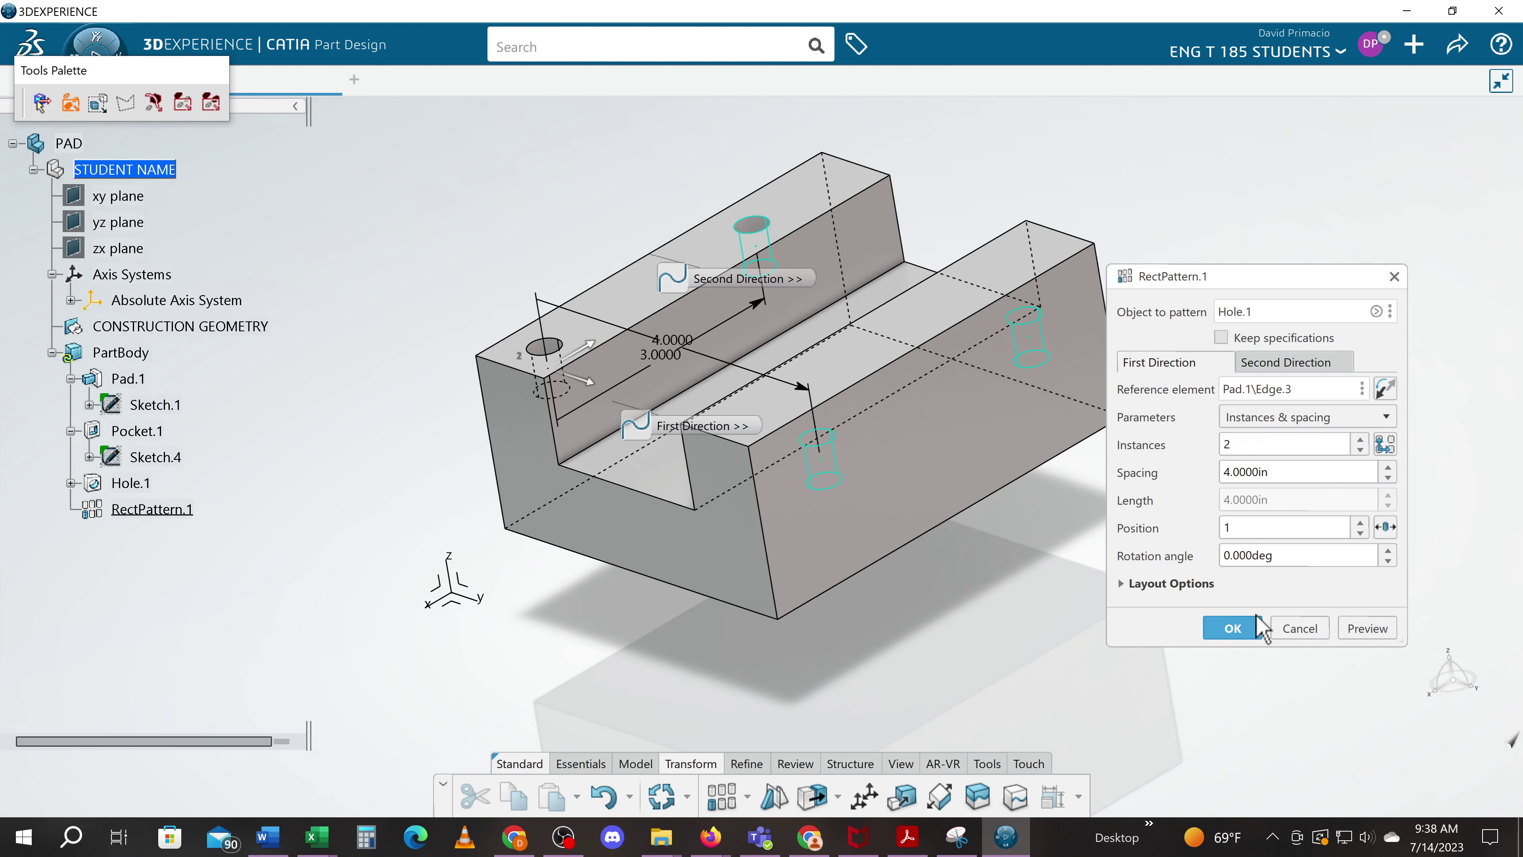
click(1258, 627)
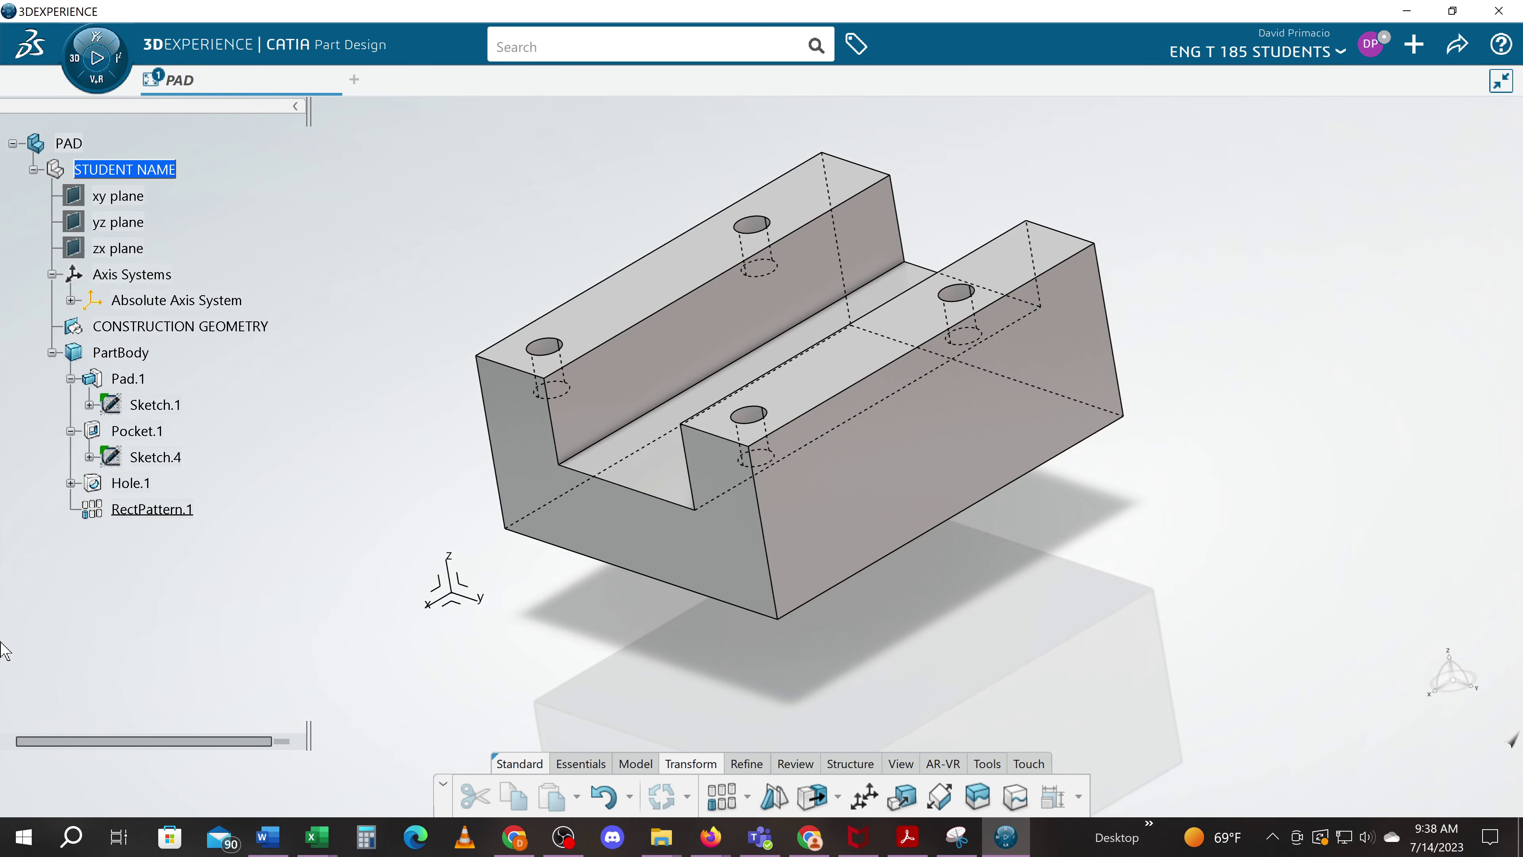
Edit the rectangular hole pattern, set its second-direction spacing to 4 in, preview it and accept the change.
double_click(174, 510)
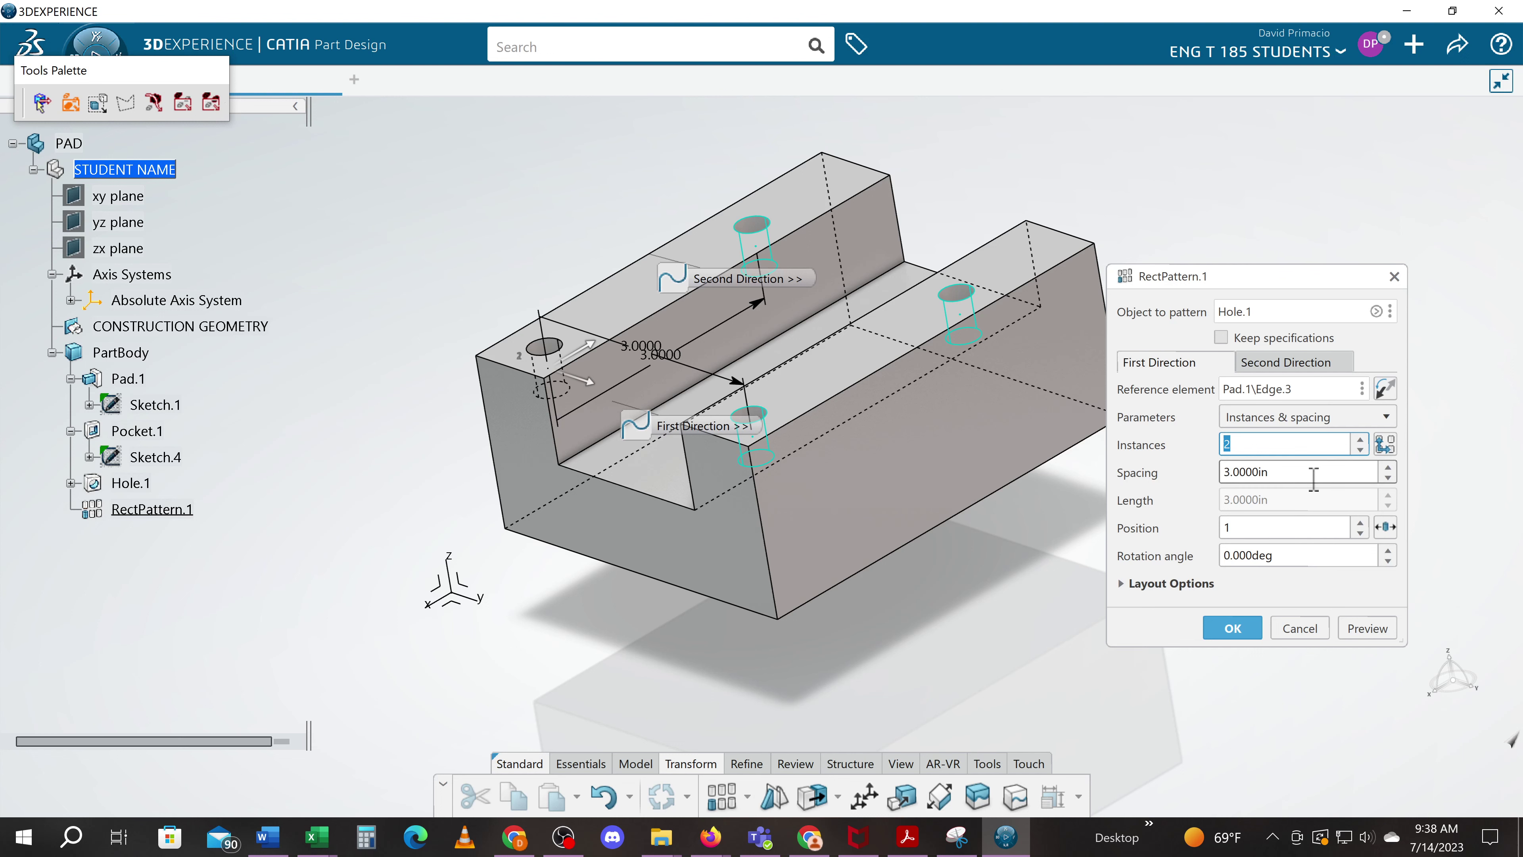
middle_drag(653, 714, 756, 766)
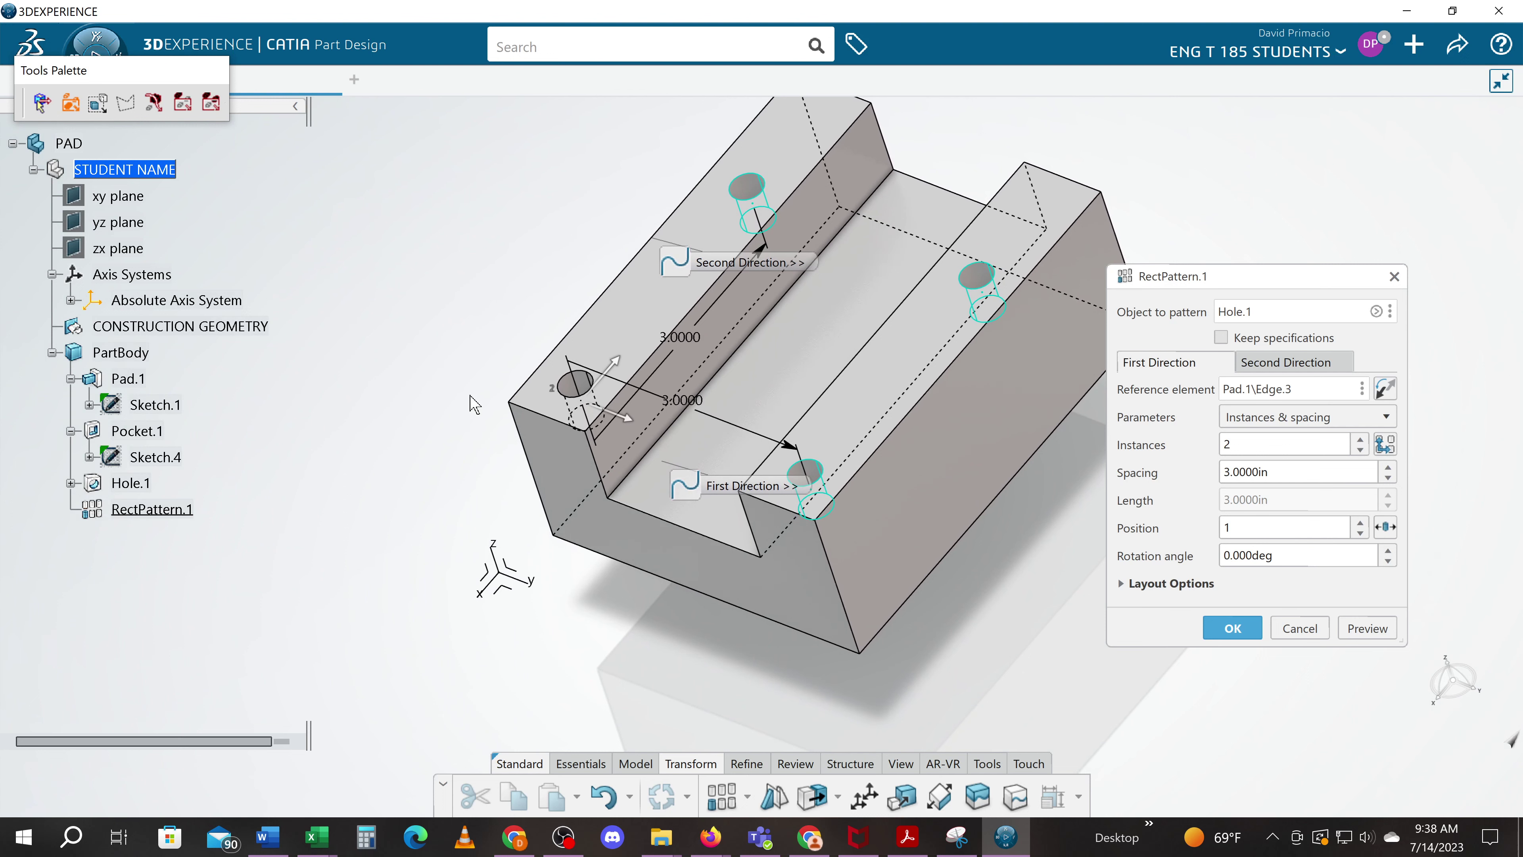
click(1275, 365)
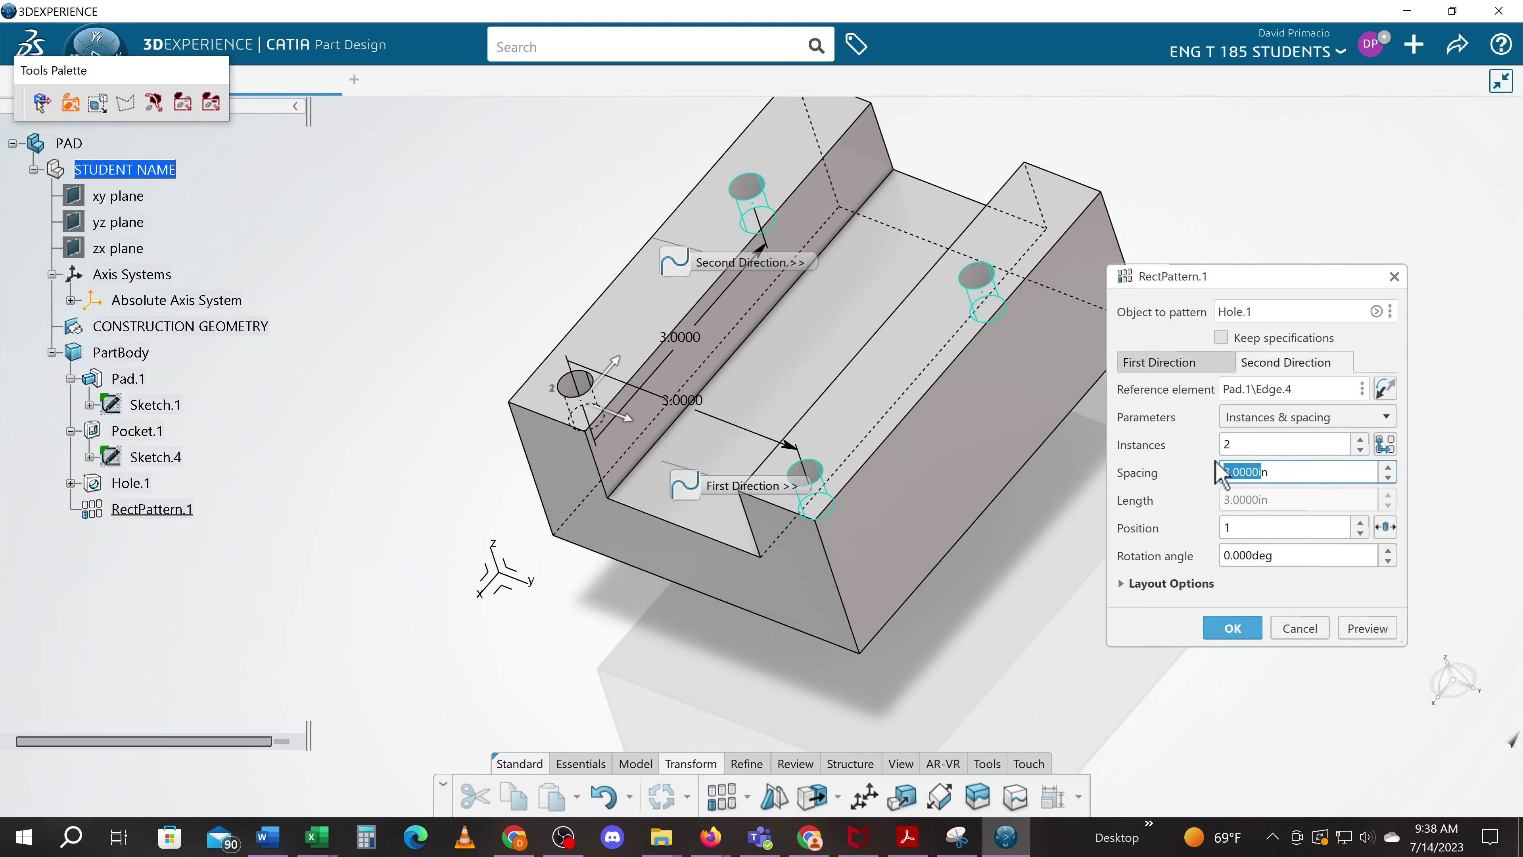
drag(1275, 474, 1171, 468)
text(4)
click(1363, 627)
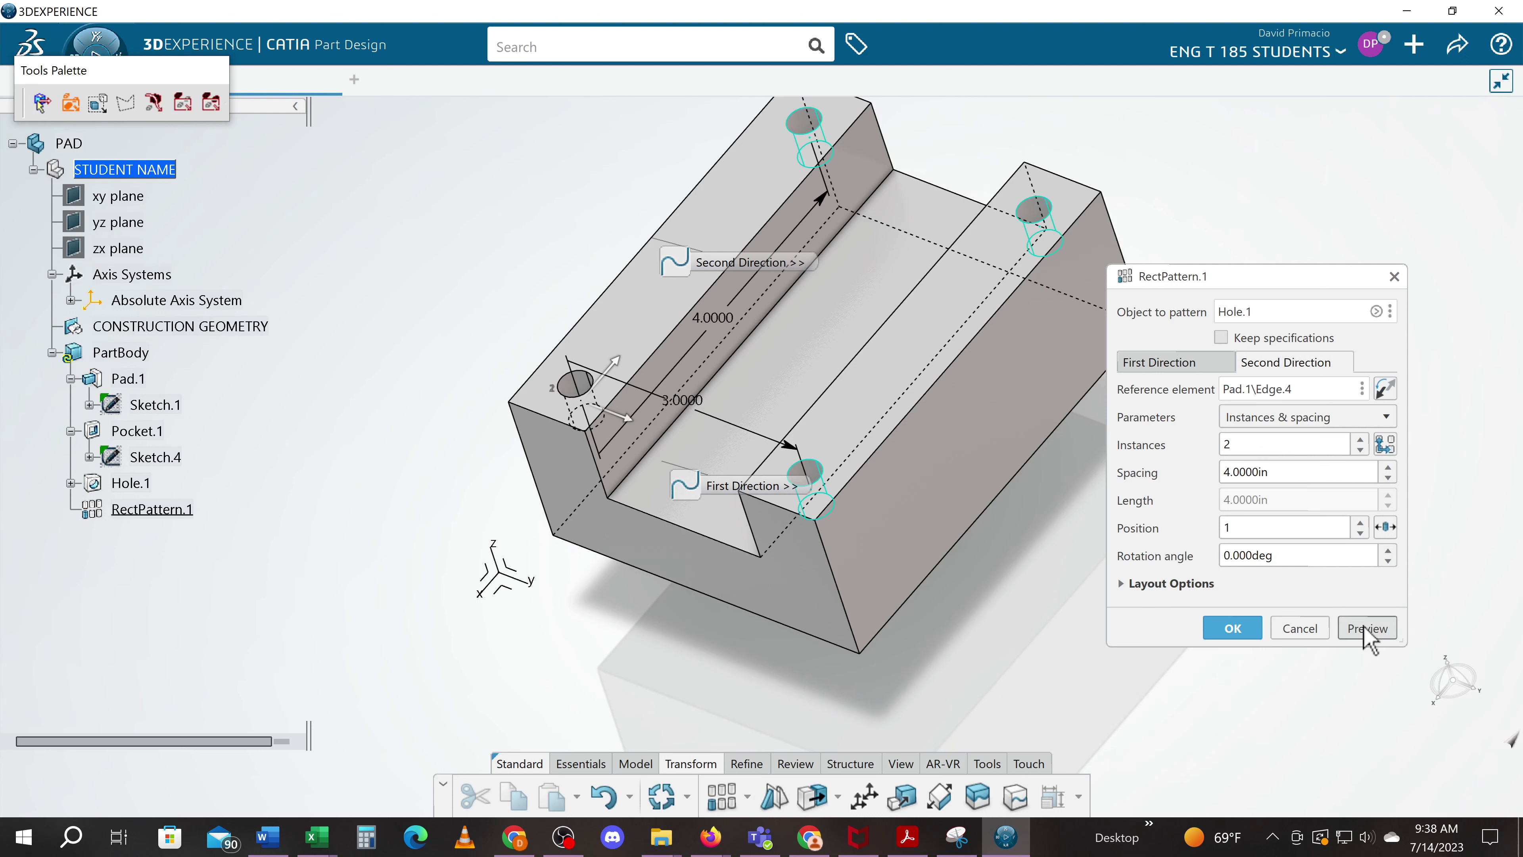
click(1236, 629)
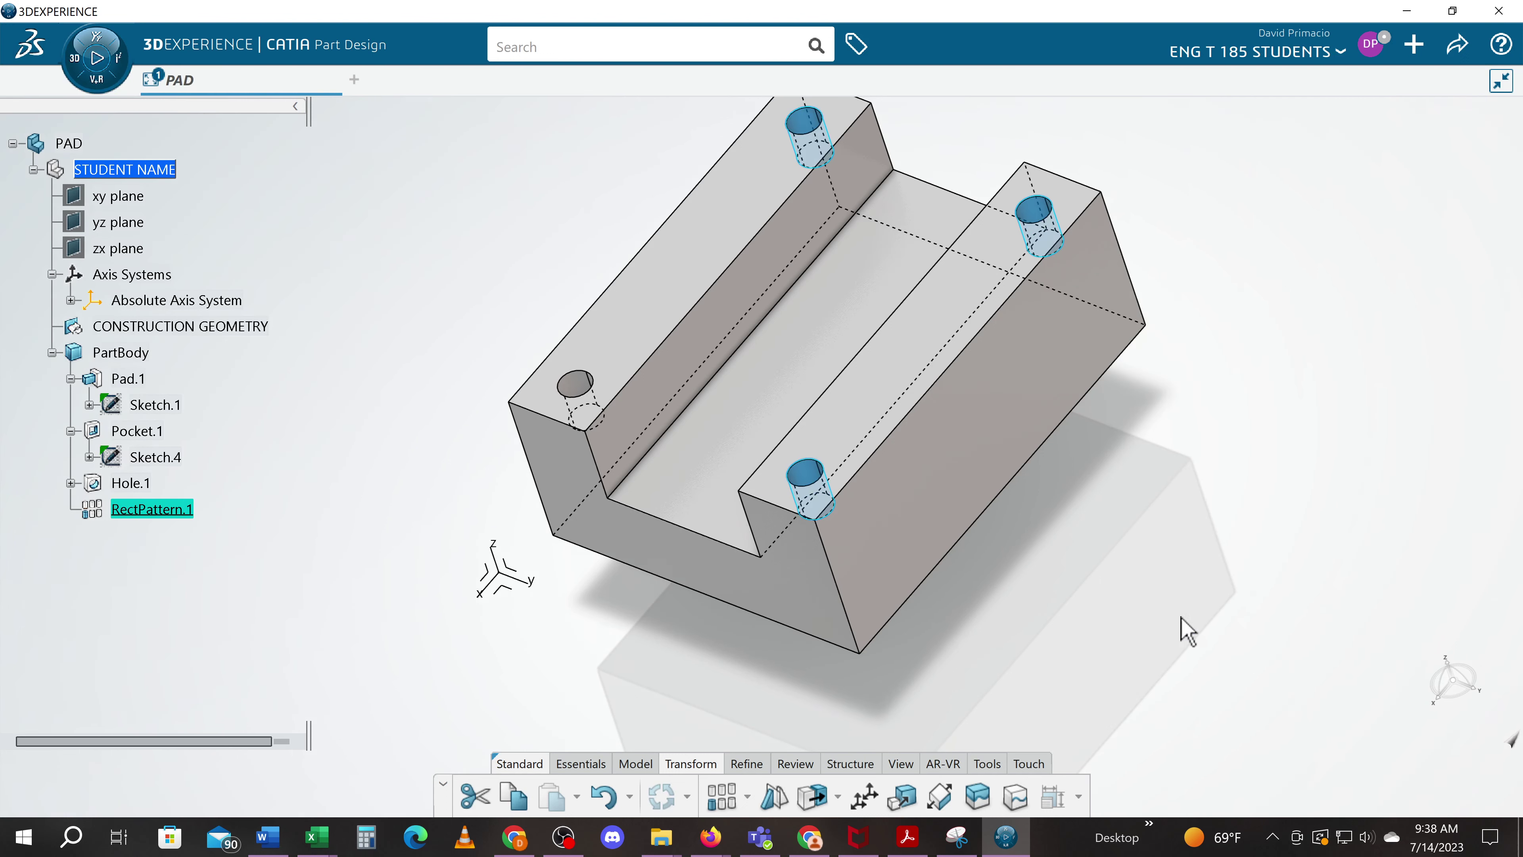
Inspect the four holes from different angles, switch the block to the isometric view and fit it in the window.
middle_drag(1042, 542, 899, 480)
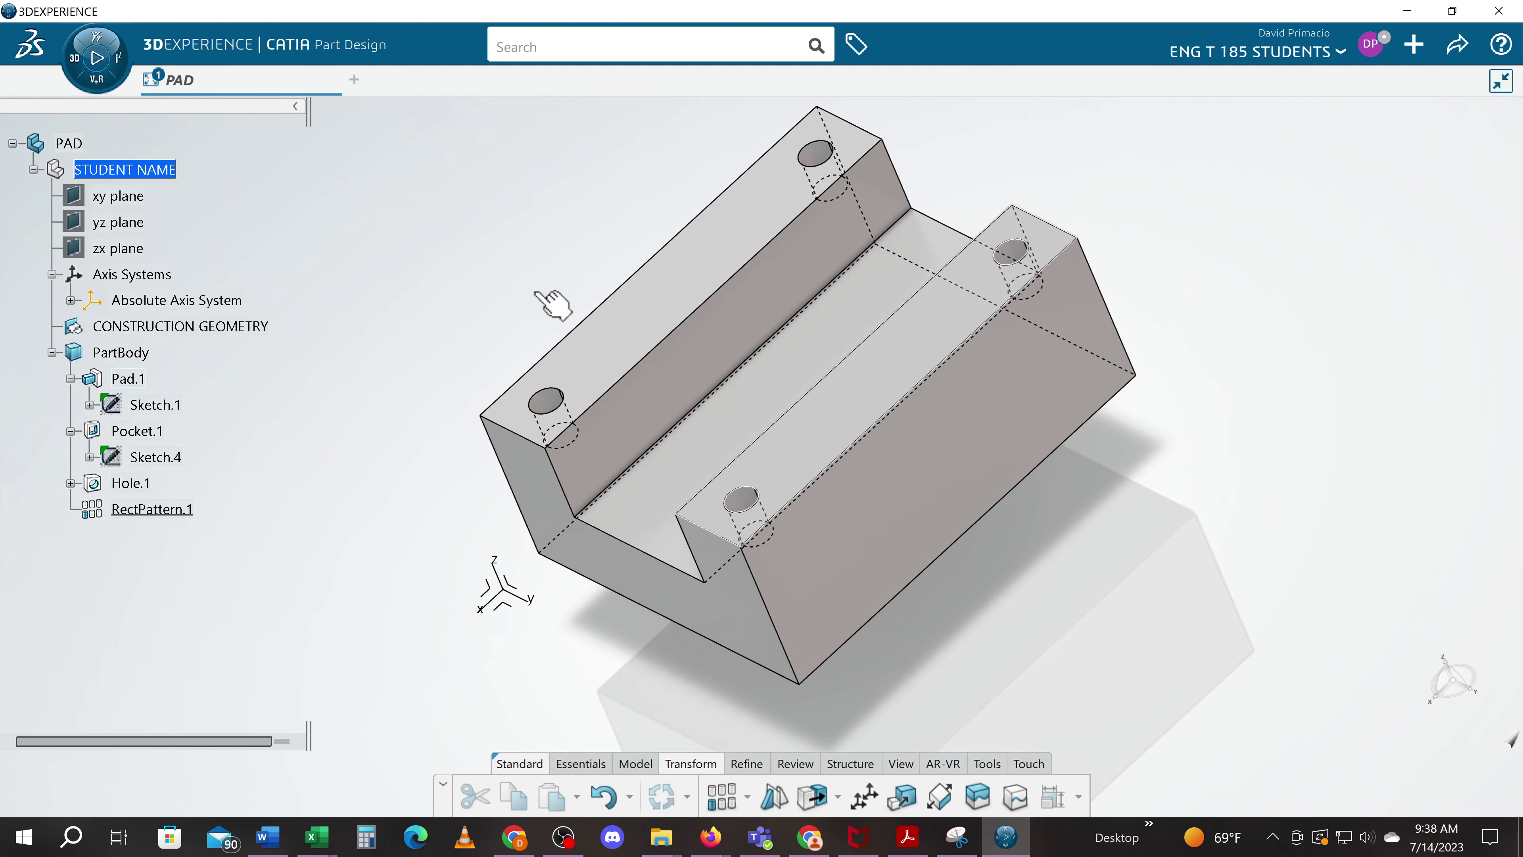
middle_drag(725, 517, 923, 565)
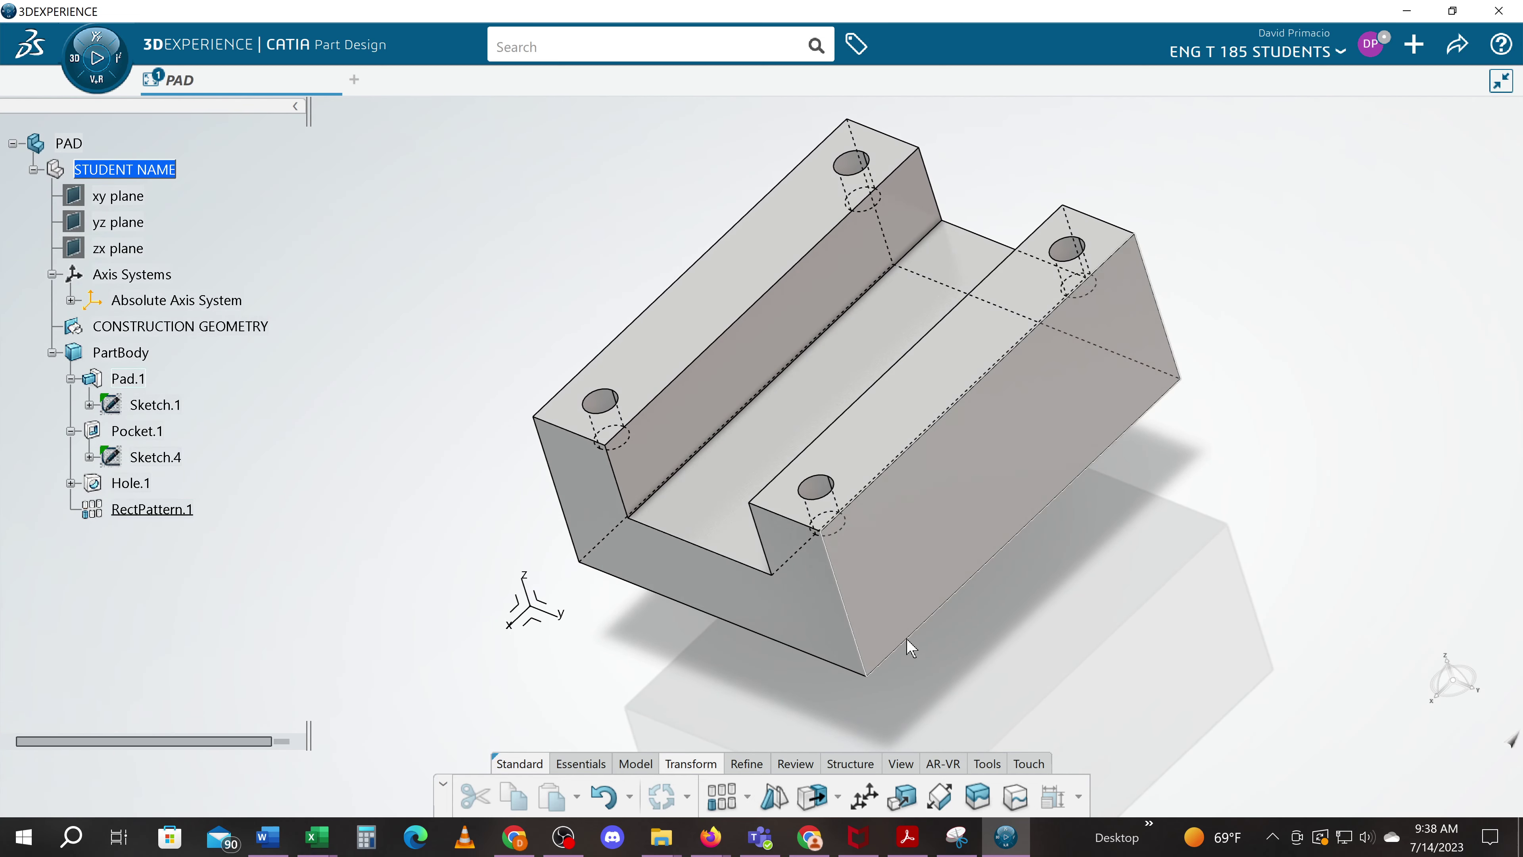
click(895, 771)
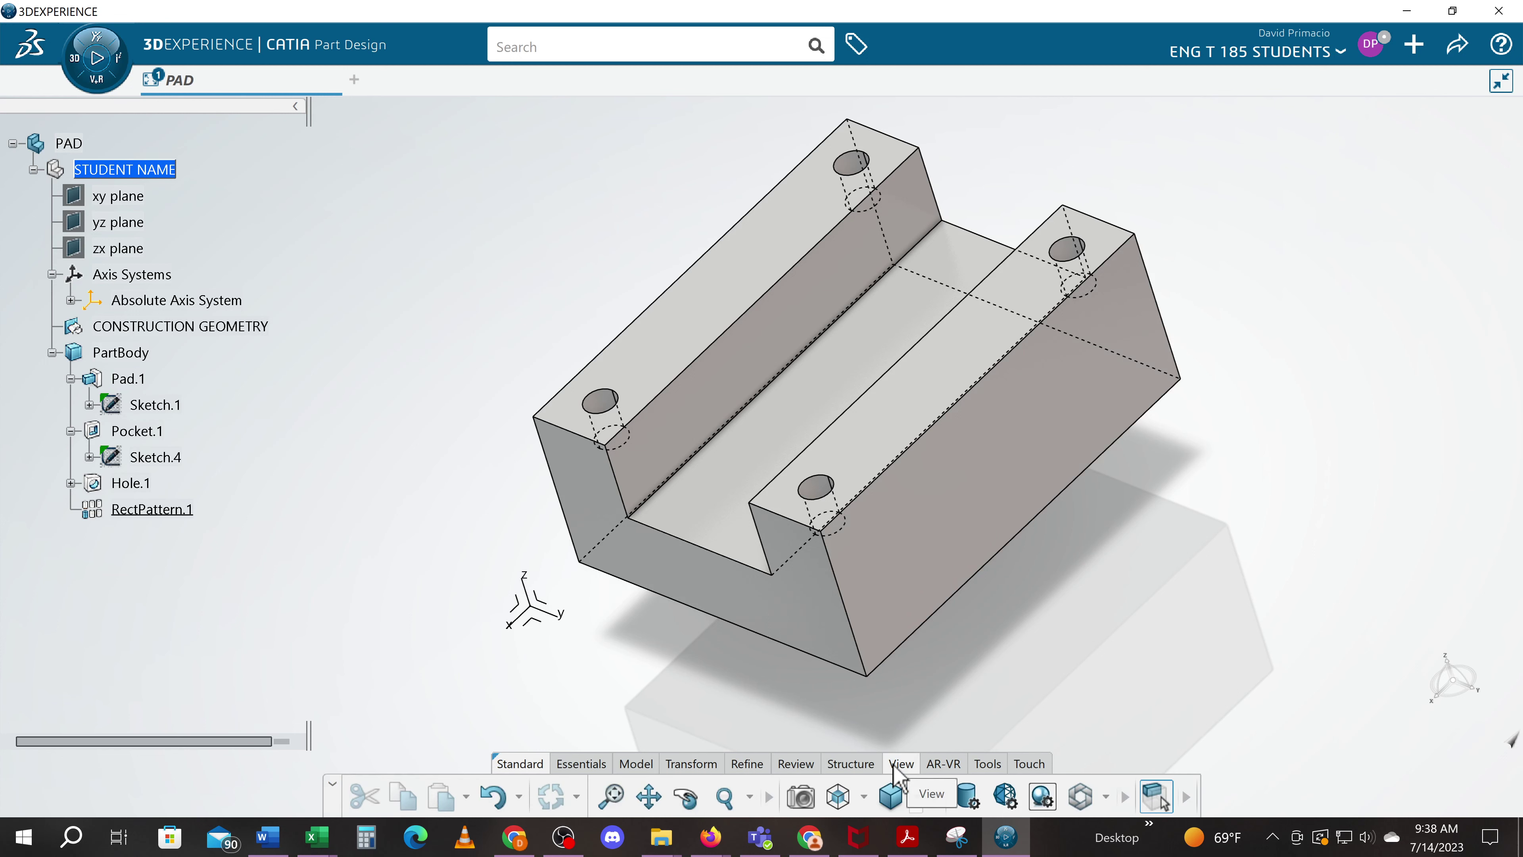
click(840, 797)
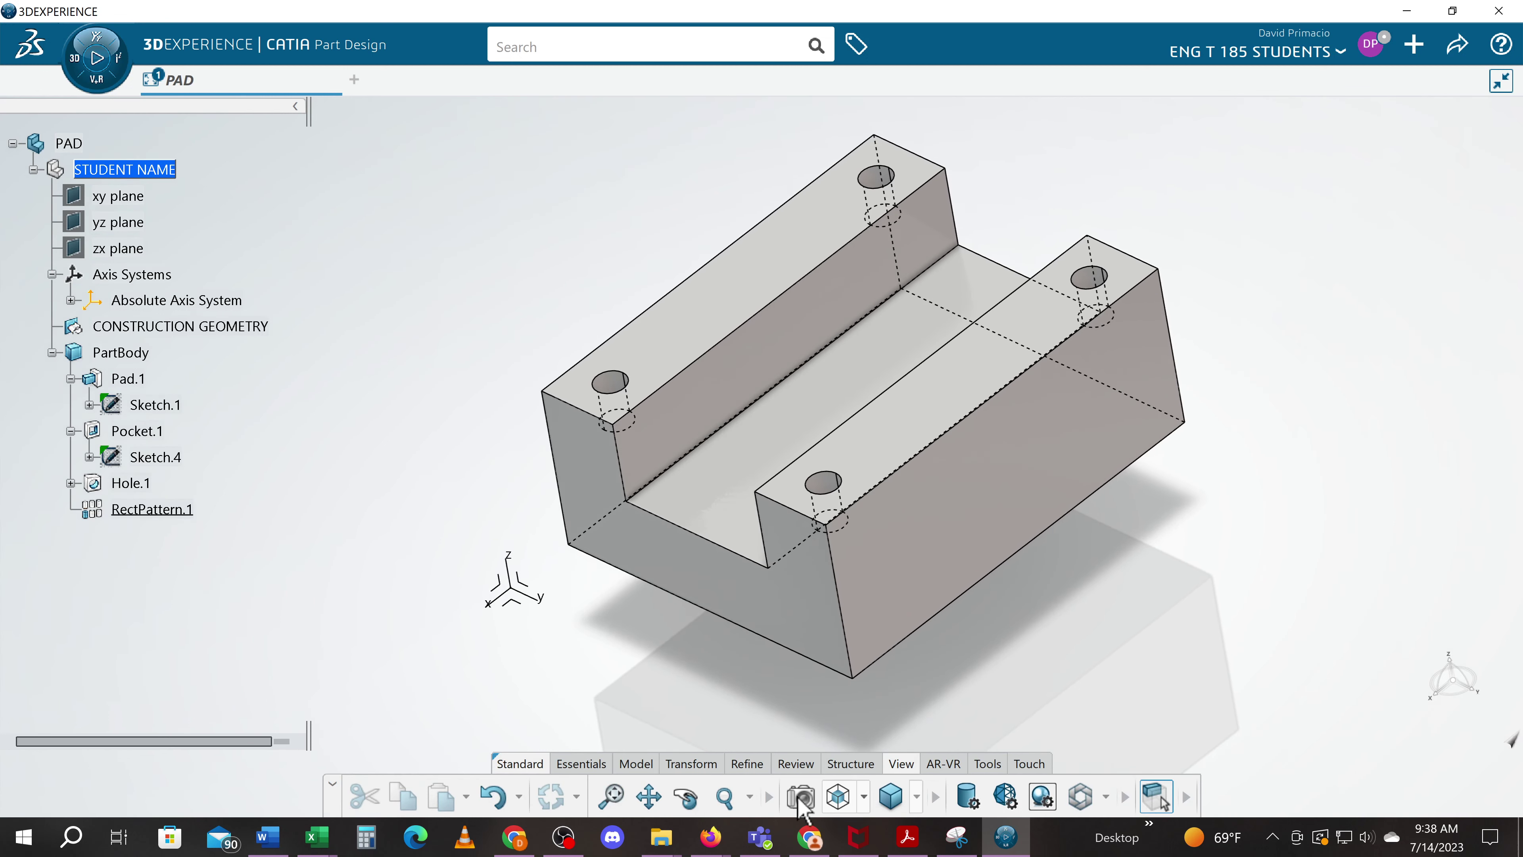
click(621, 804)
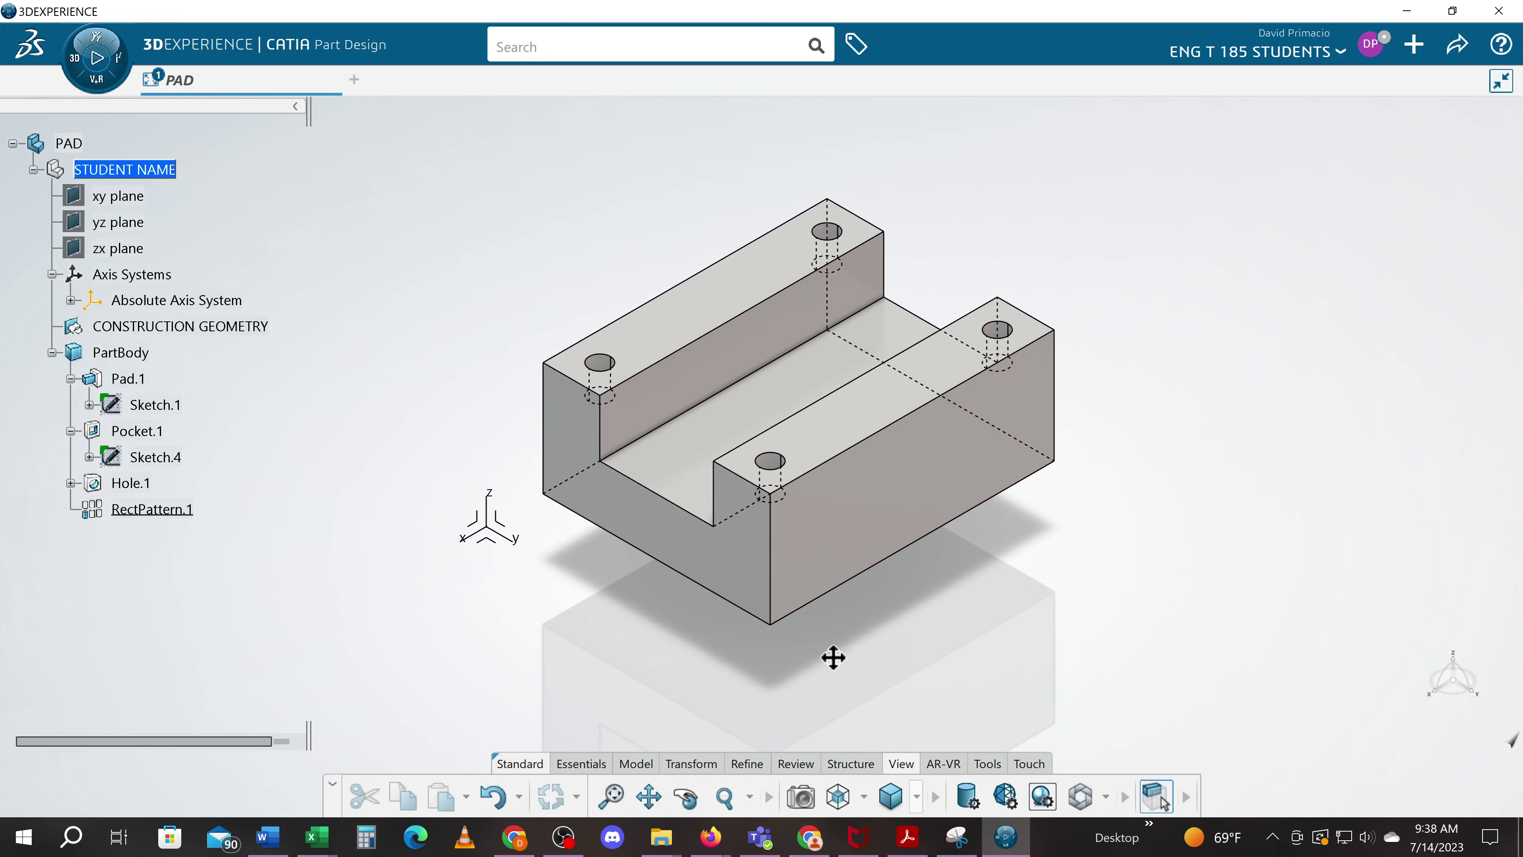
scroll(833, 658, up, 3)
middle_drag(947, 654, 938, 648)
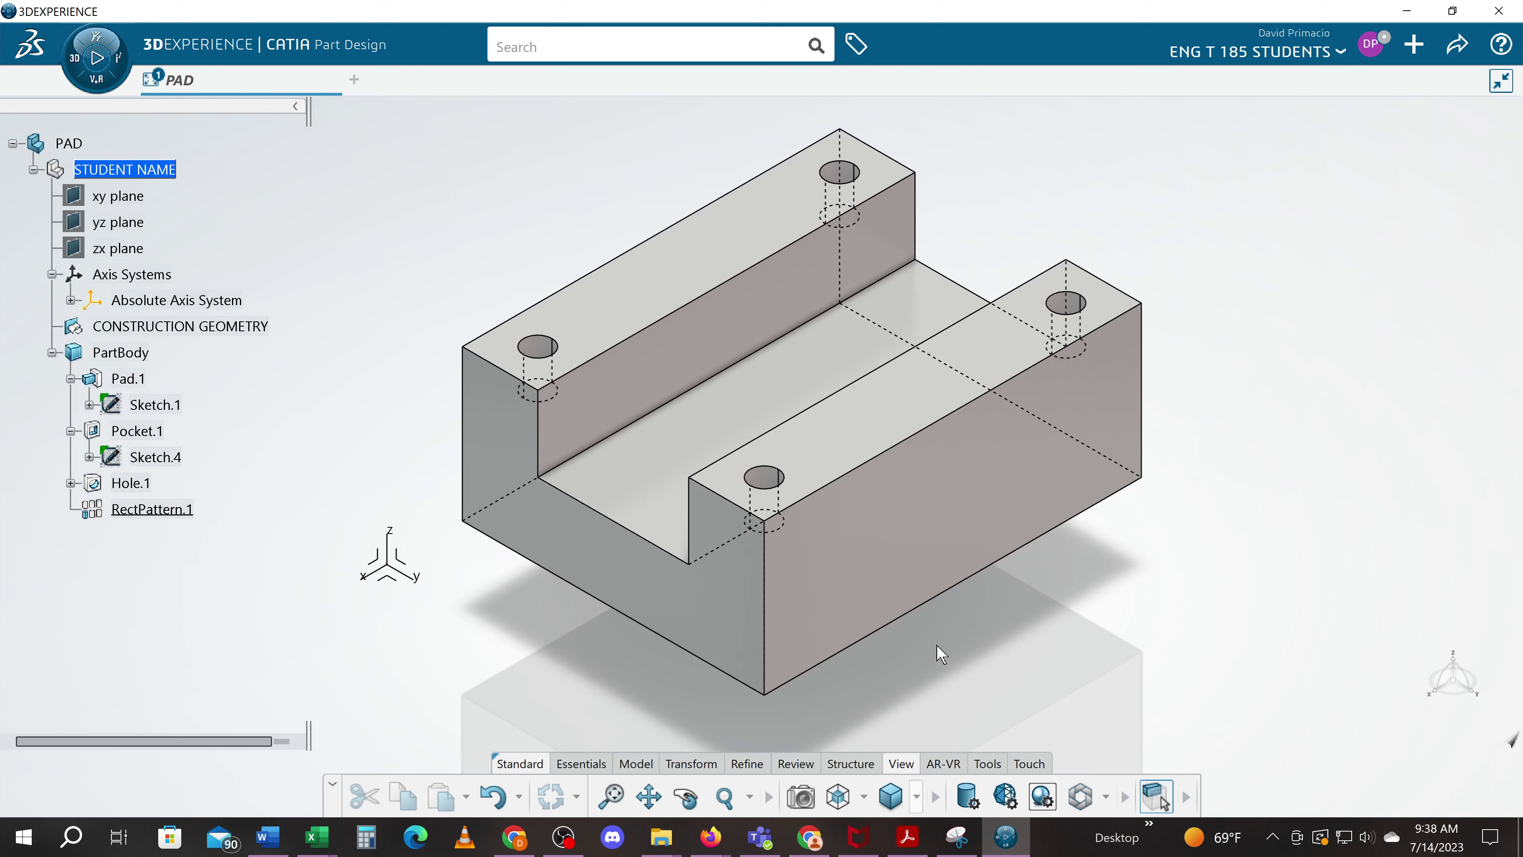